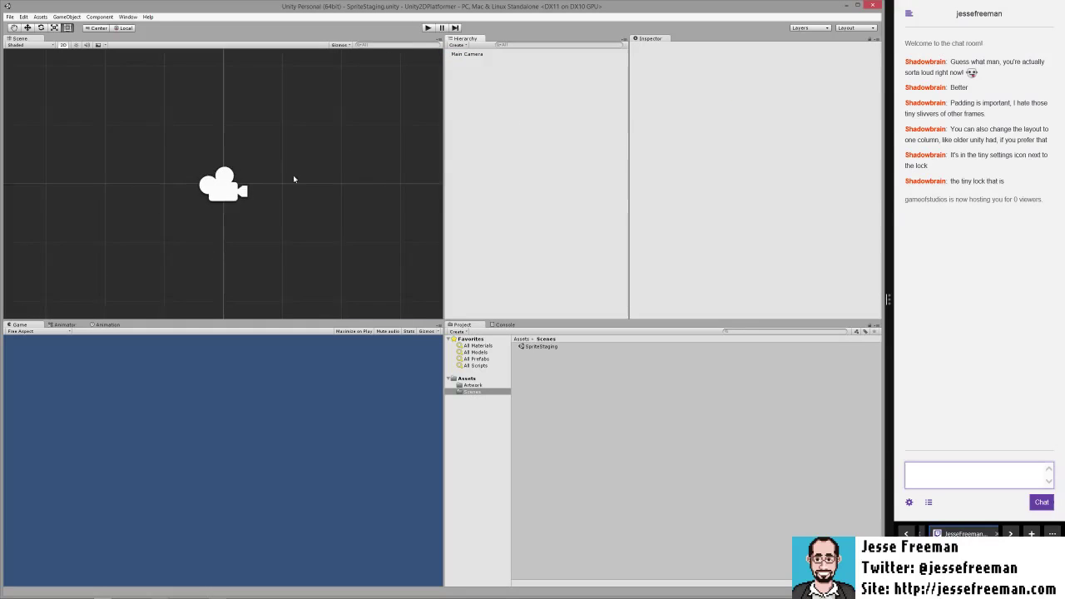
scroll(283, 183, down, 3)
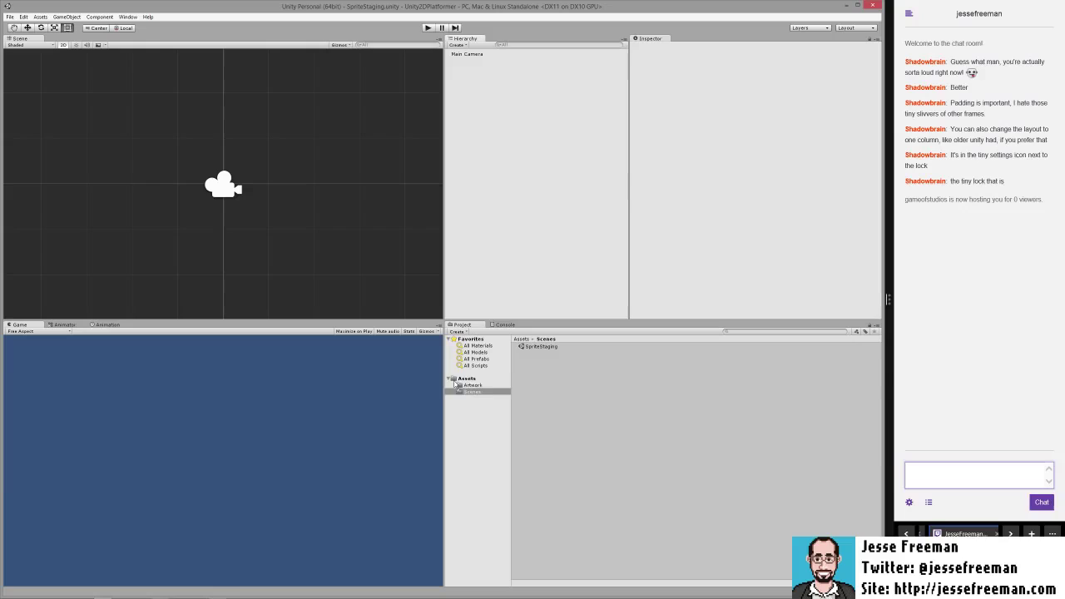
Step: In Artwork, expand the player sprite sheet and select frames player_4 through player_11
click(458, 386)
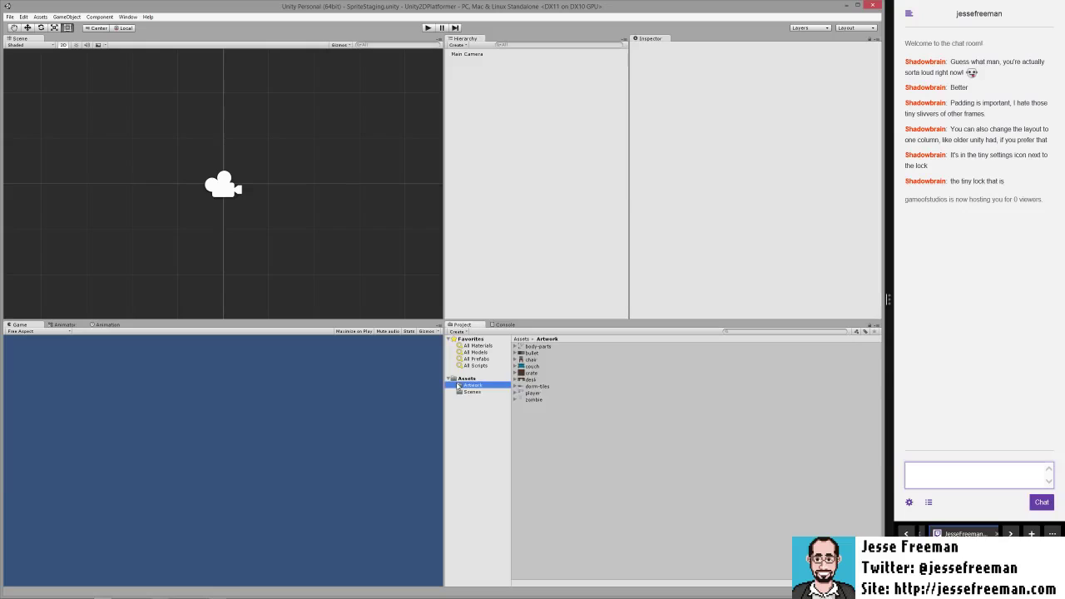
click(516, 394)
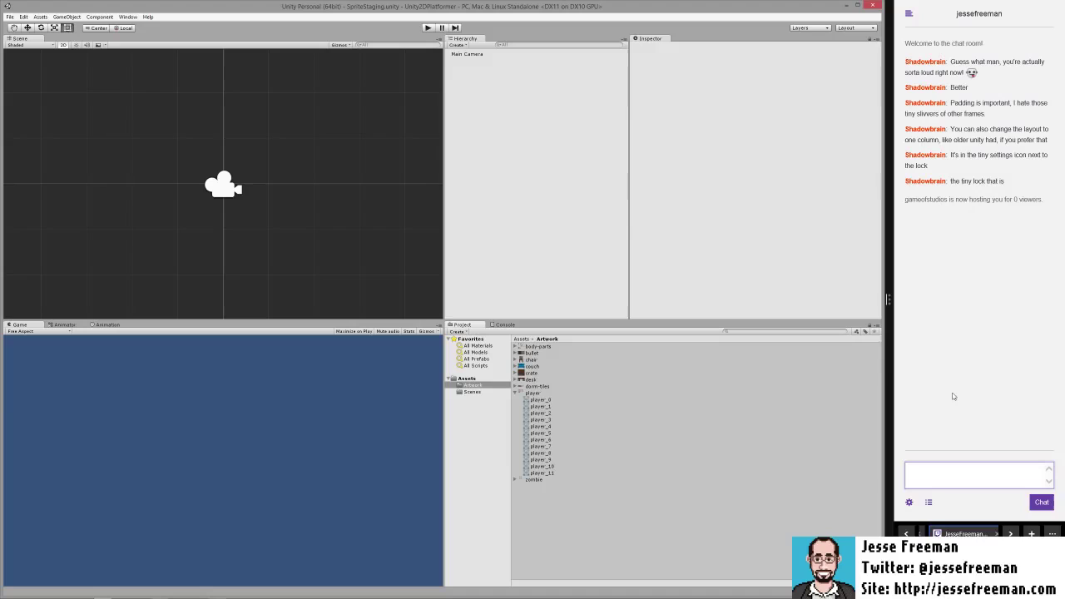
click(541, 426)
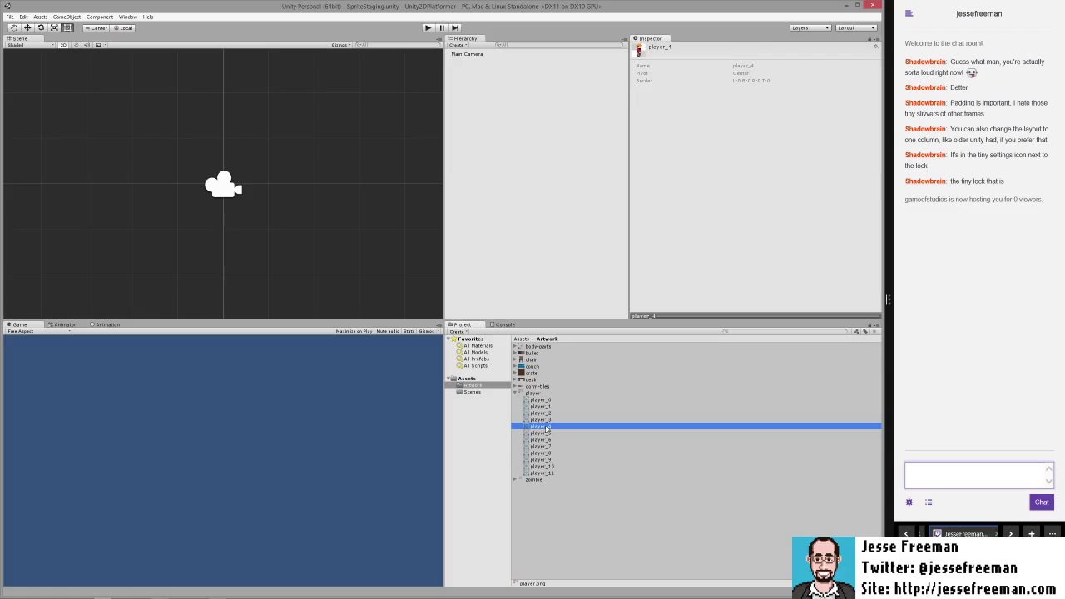
shift+click(547, 473)
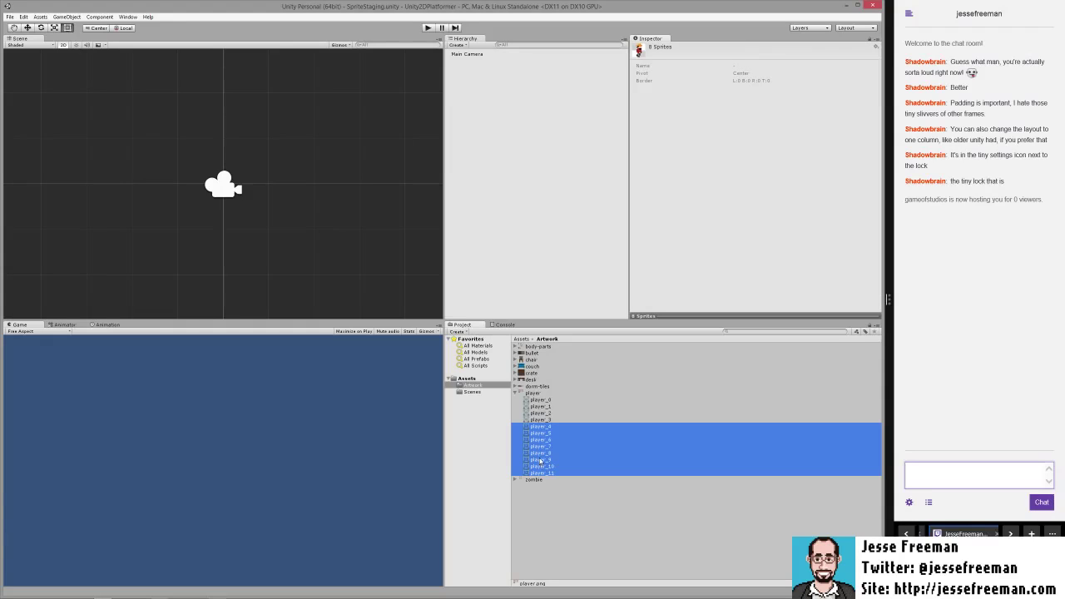
Step: Drag the eight frames into the Scene and create an Animations folder under Assets
drag(541, 460, 262, 204)
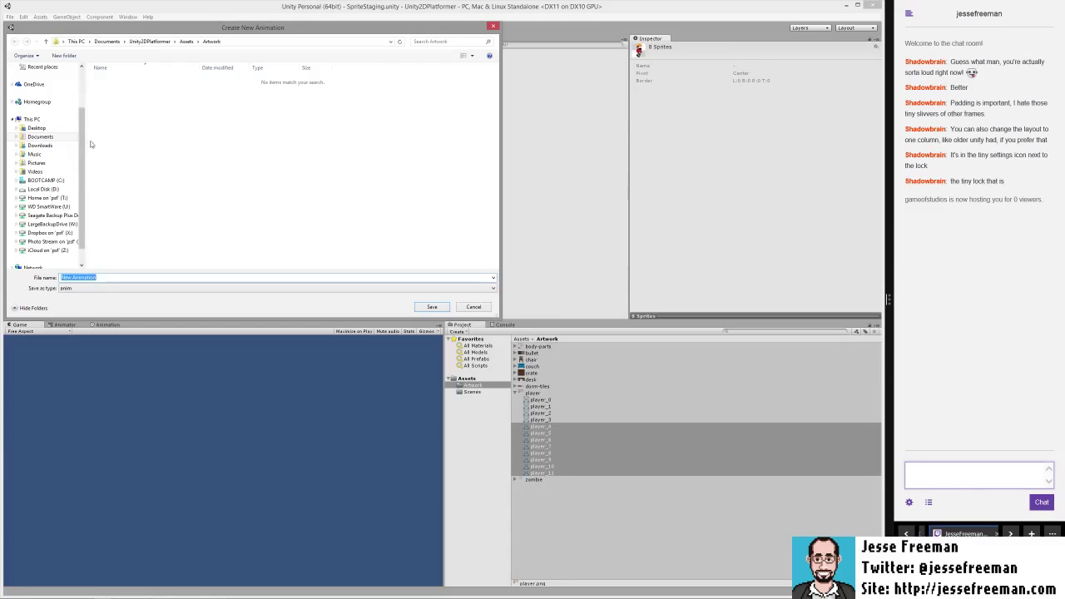
click(186, 42)
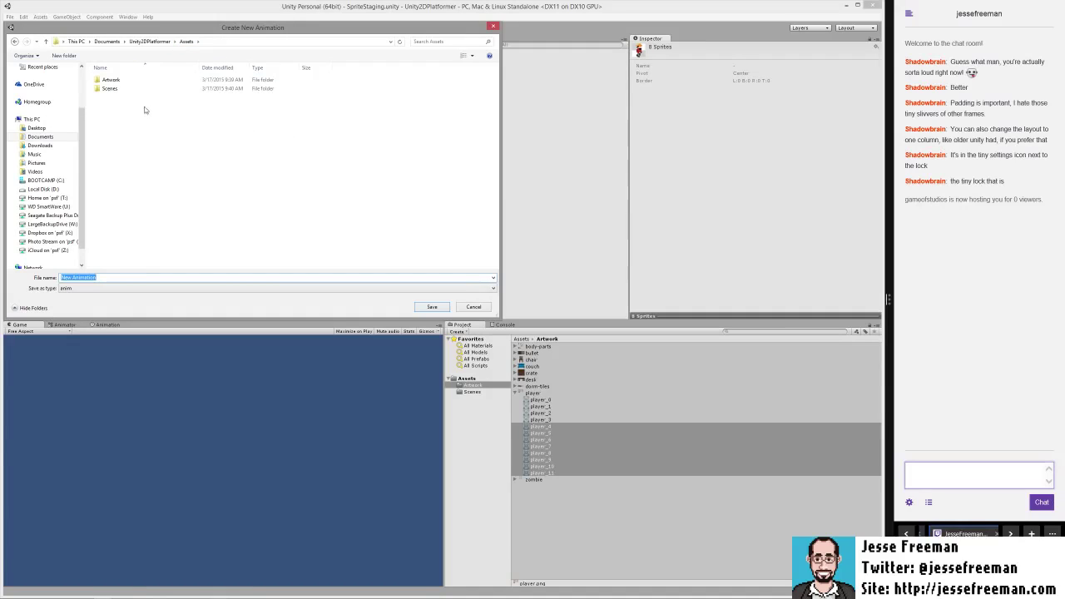
click(109, 109)
right_click(108, 108)
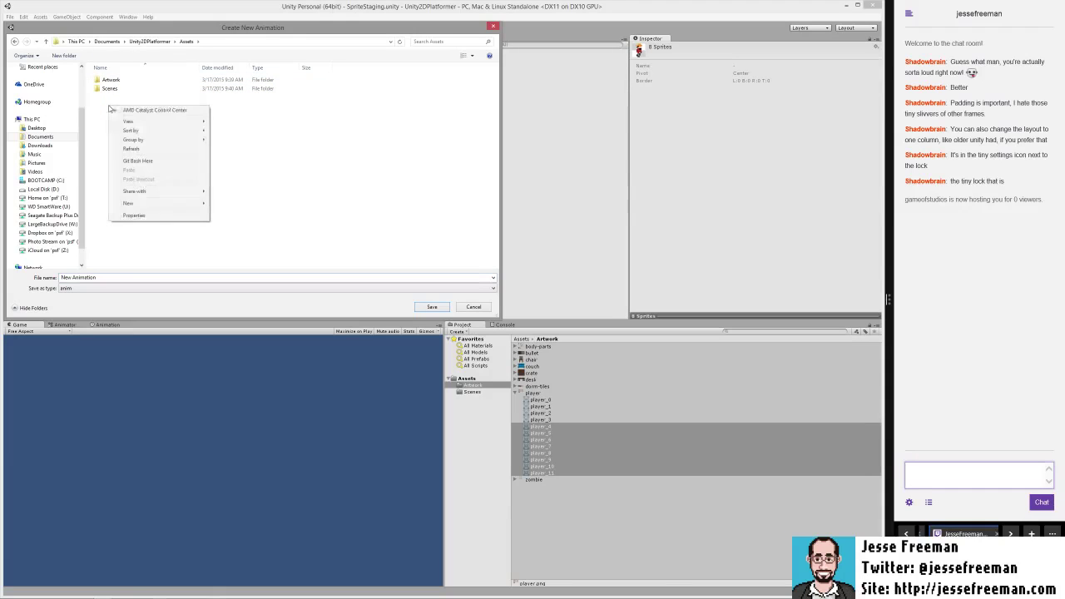
mouse_move(166, 204)
click(229, 206)
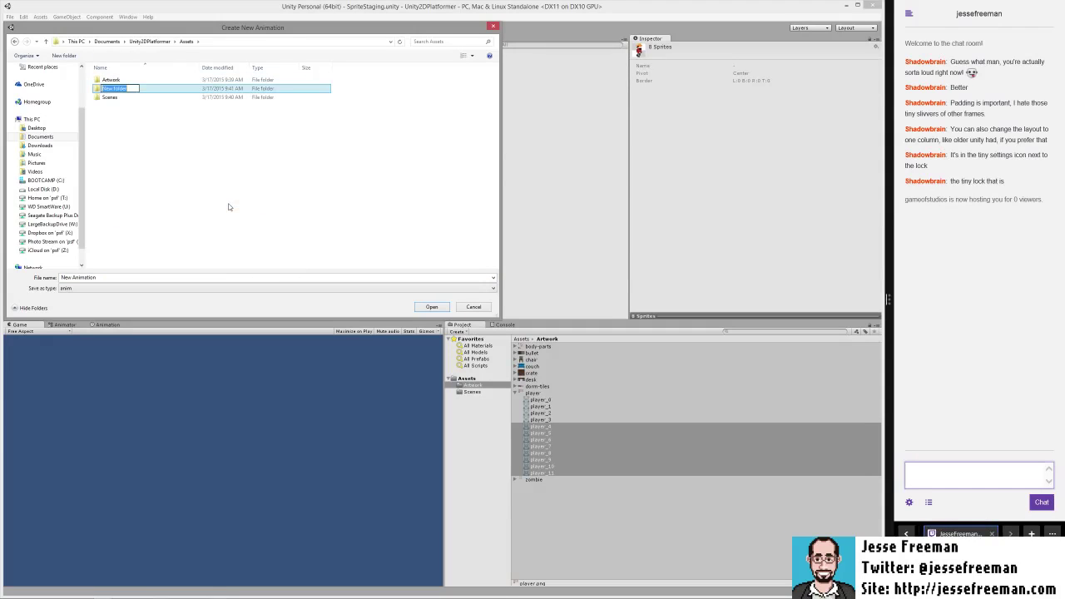
text(Animations)
key(Return)
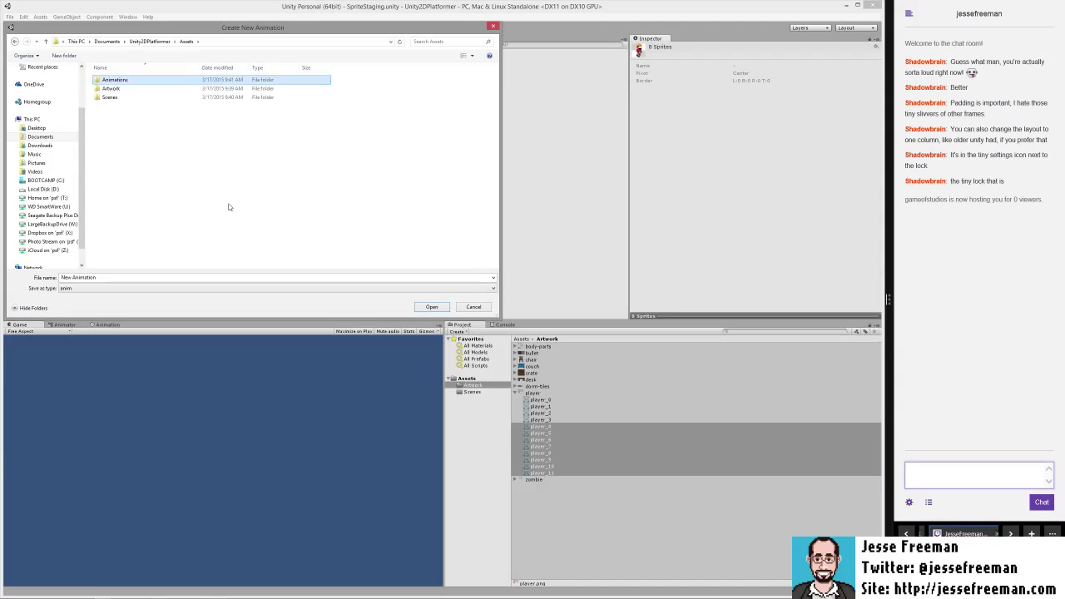
Step: Save the clip as PlayerWalkAnimation inside the Animations folder
double_click(114, 80)
click(73, 277)
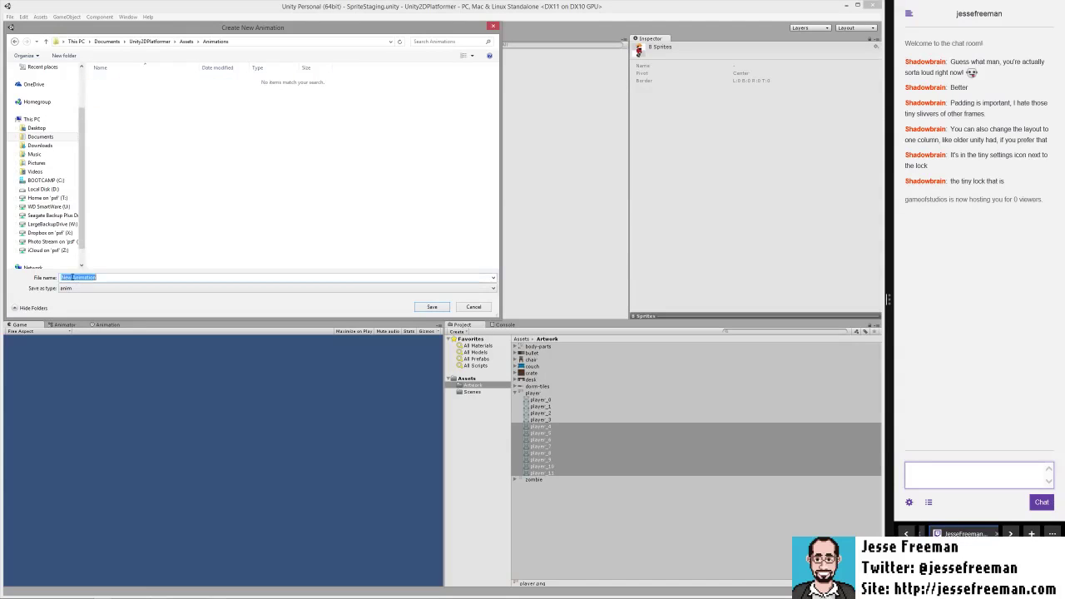
drag(73, 277, 60, 281)
text(PlayerWalkAnimation)
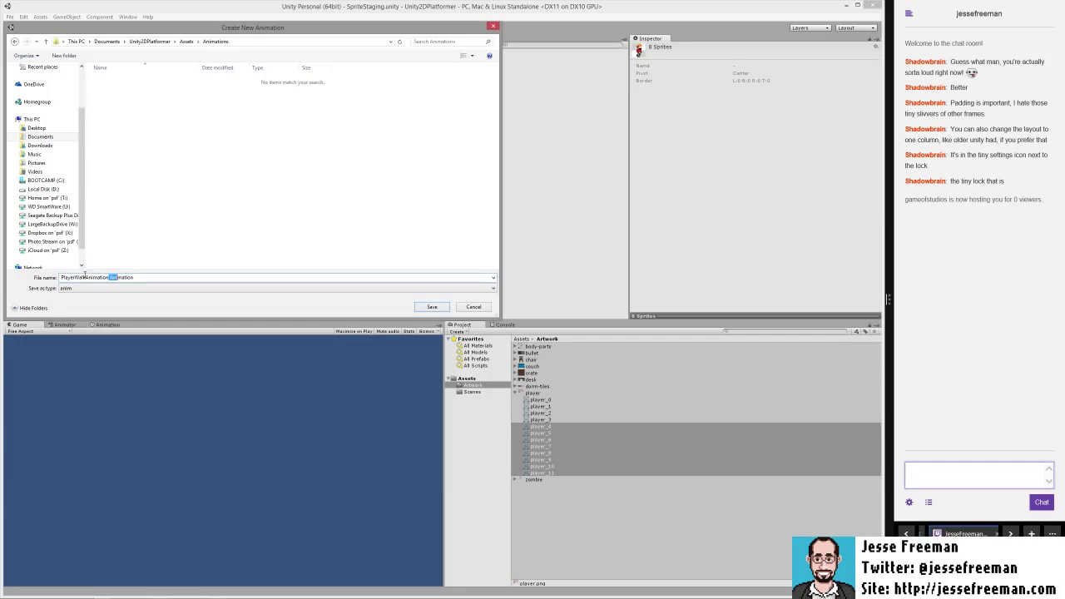
key(Delete)
click(426, 308)
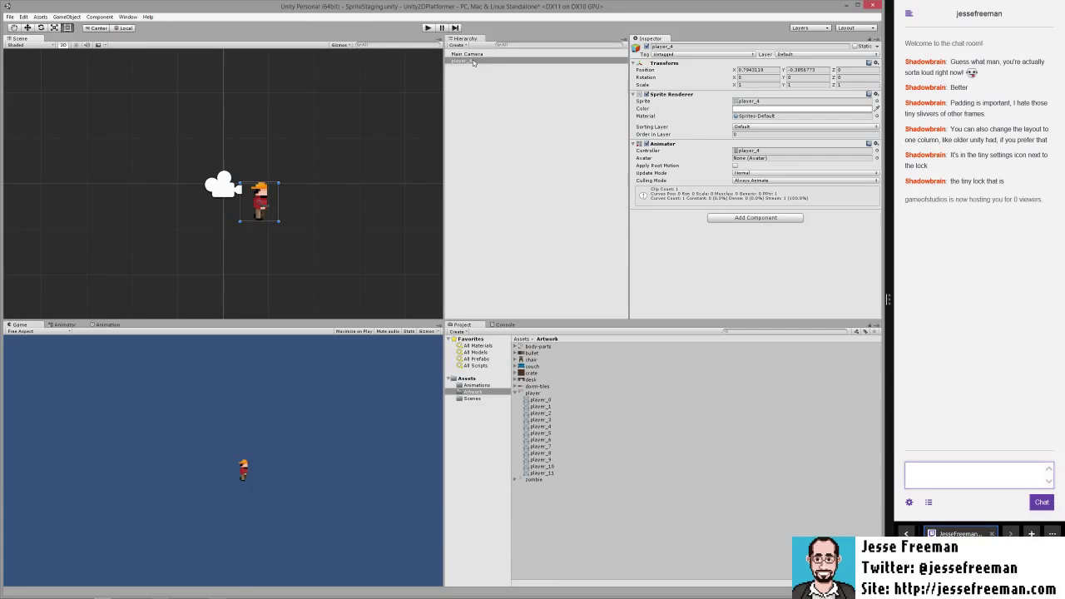
Step: Run play mode to preview the player_4 walk cycle, then stop it
click(427, 28)
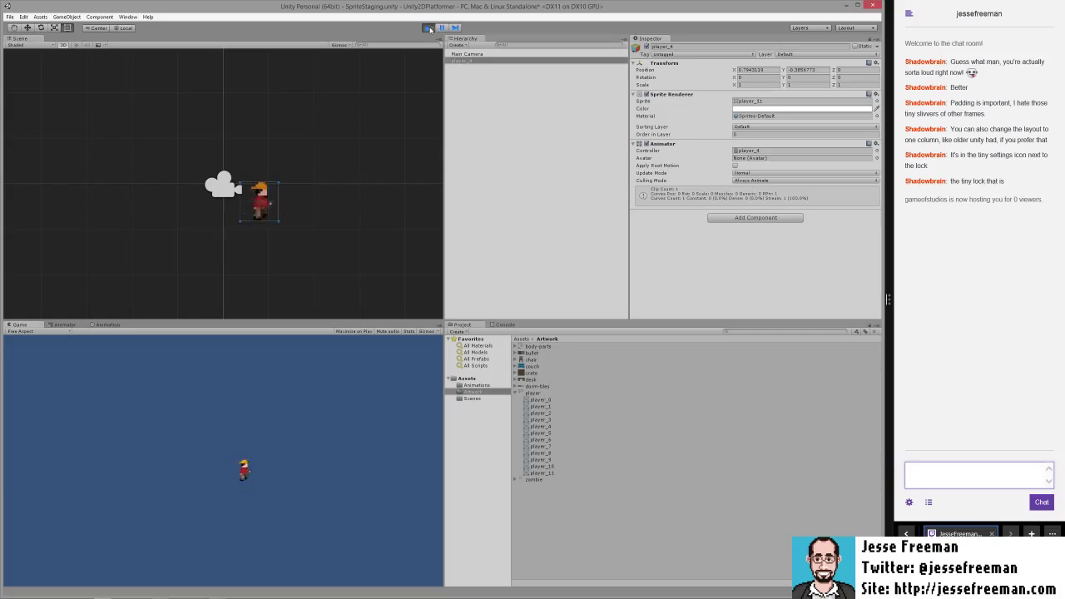
click(428, 27)
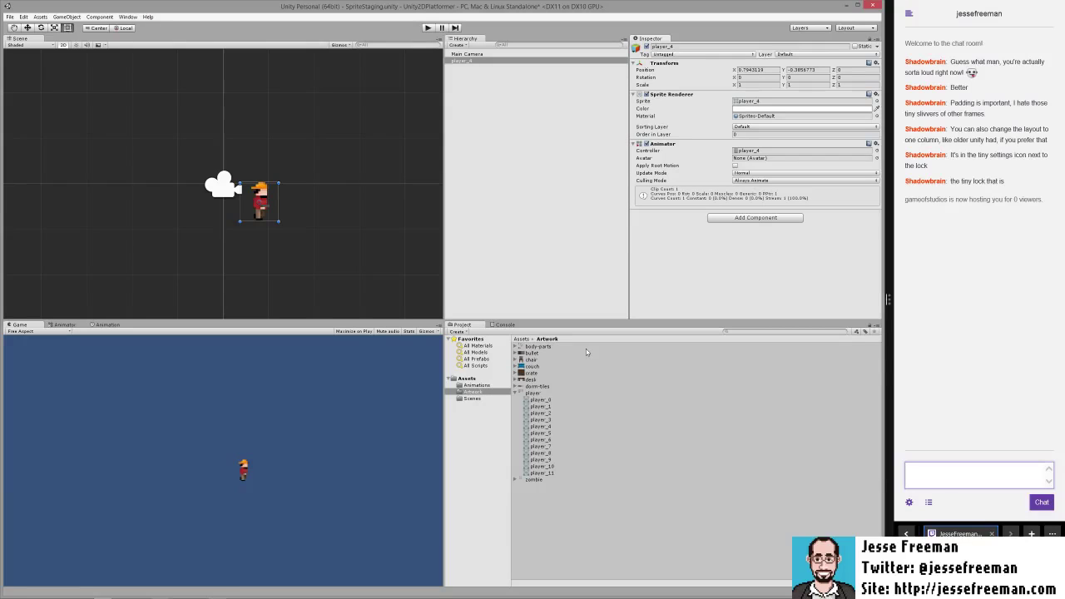
Step: Check the PlayerWalkAnimation clip and player_4 controller in the Animations folder
click(459, 385)
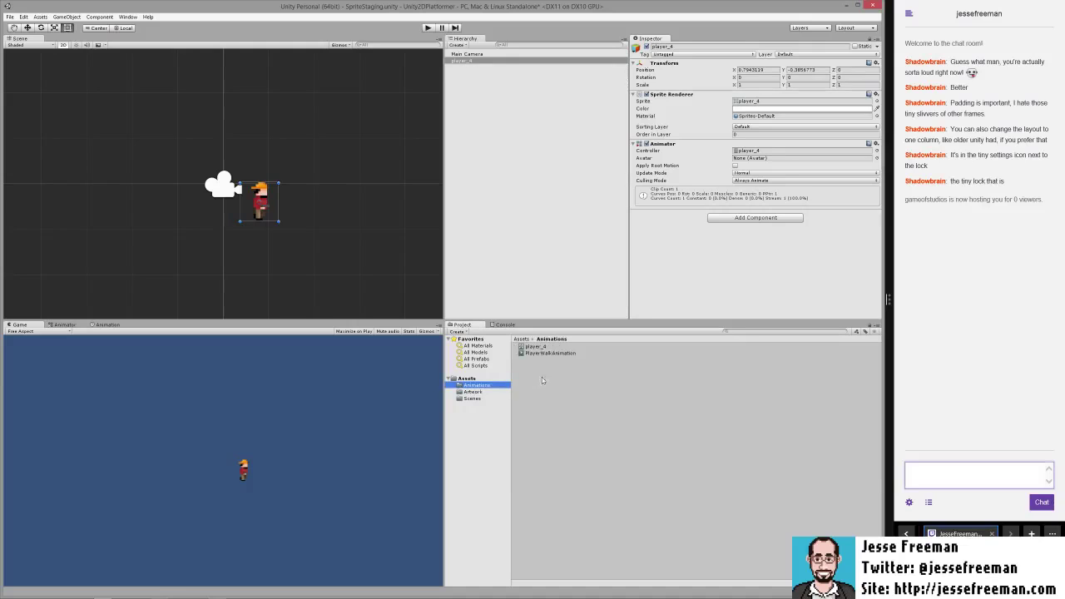
click(521, 353)
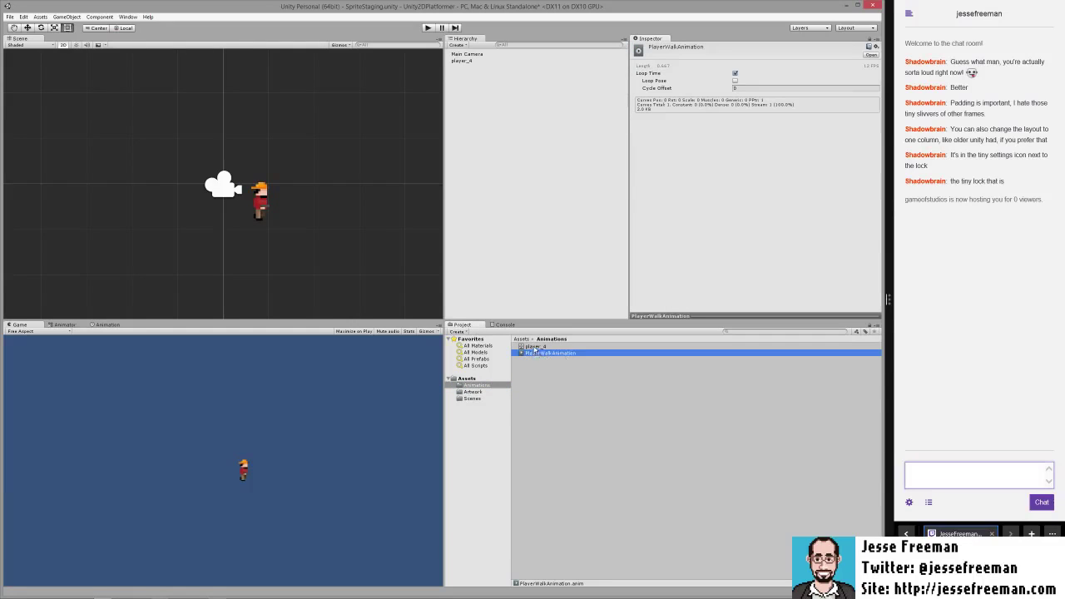
click(534, 348)
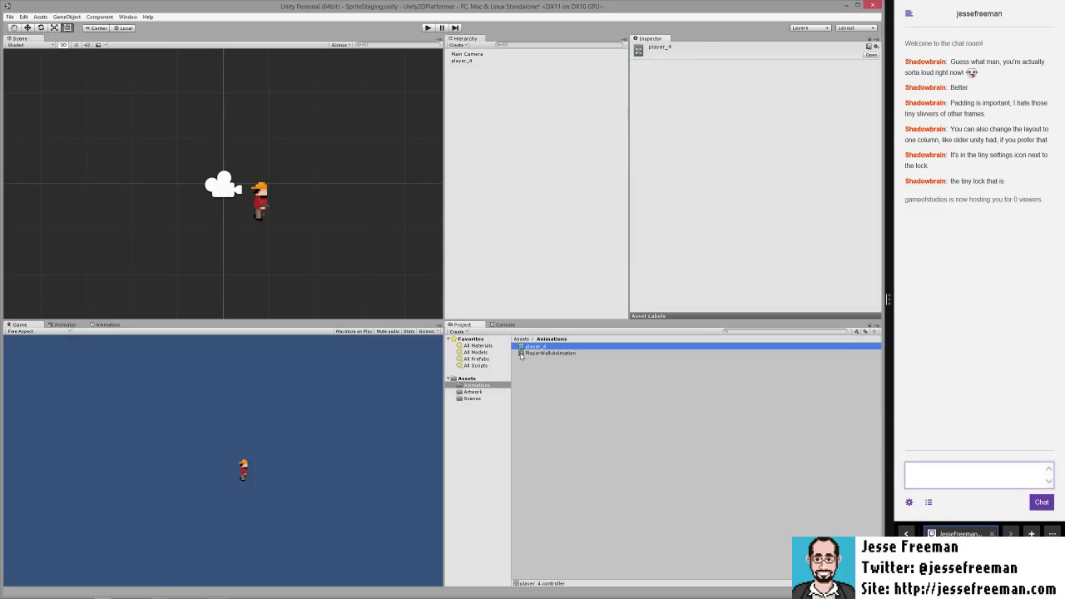
click(522, 354)
click(528, 364)
click(534, 347)
click(526, 364)
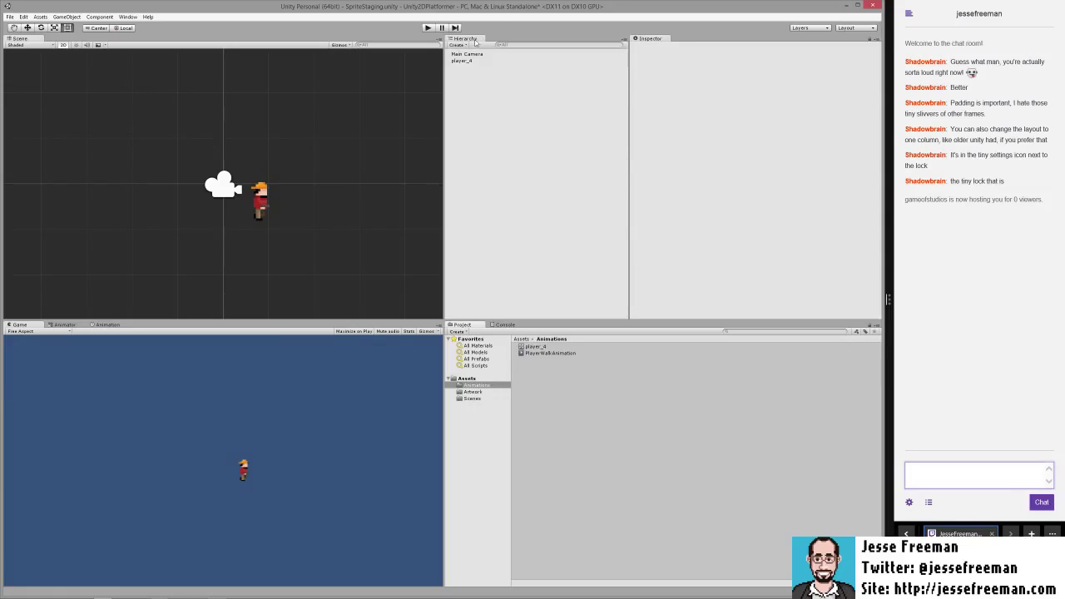
Step: Select player_4 and view the walk clip's eight sprite keyframes in the Animation window
click(458, 61)
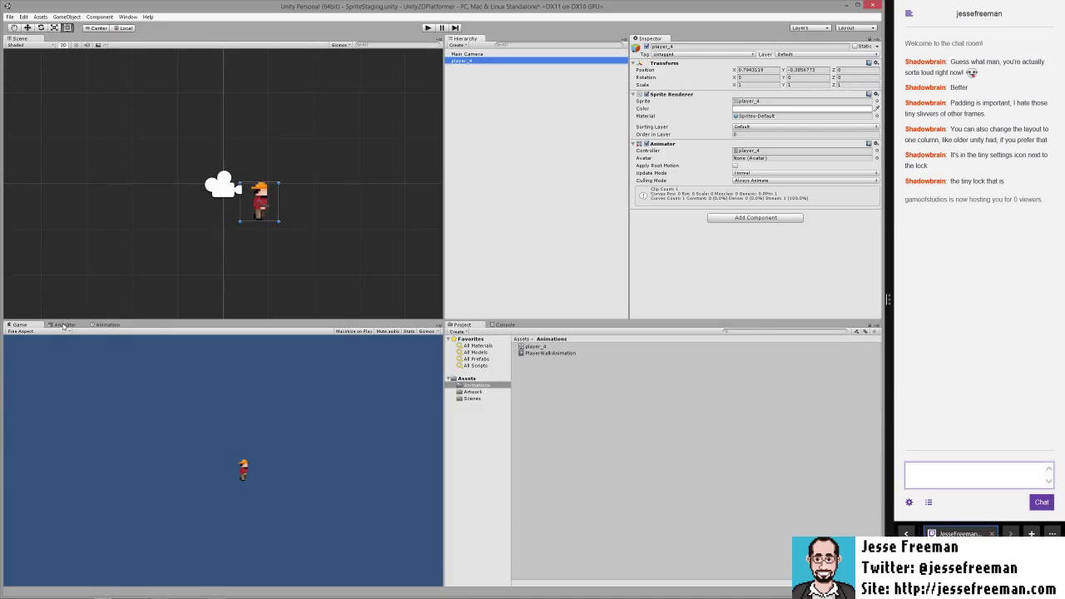
click(107, 324)
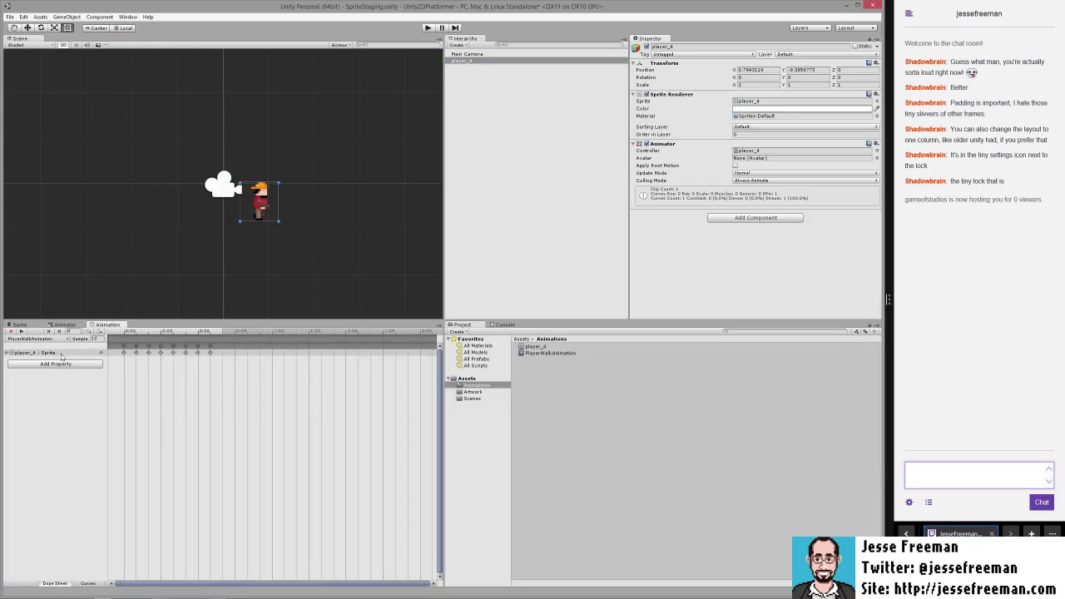
click(6, 353)
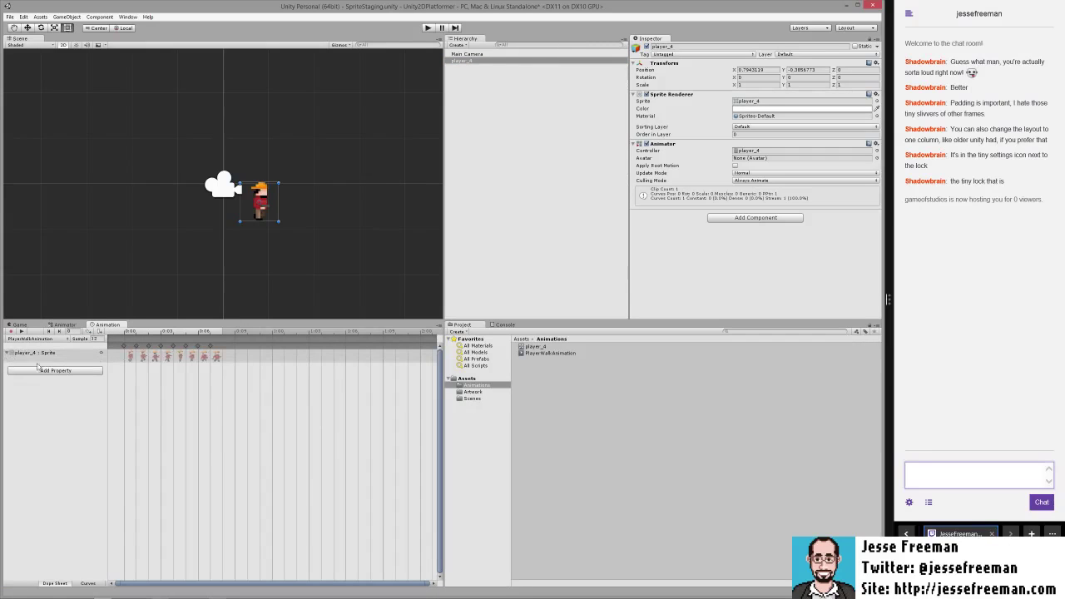
click(747, 152)
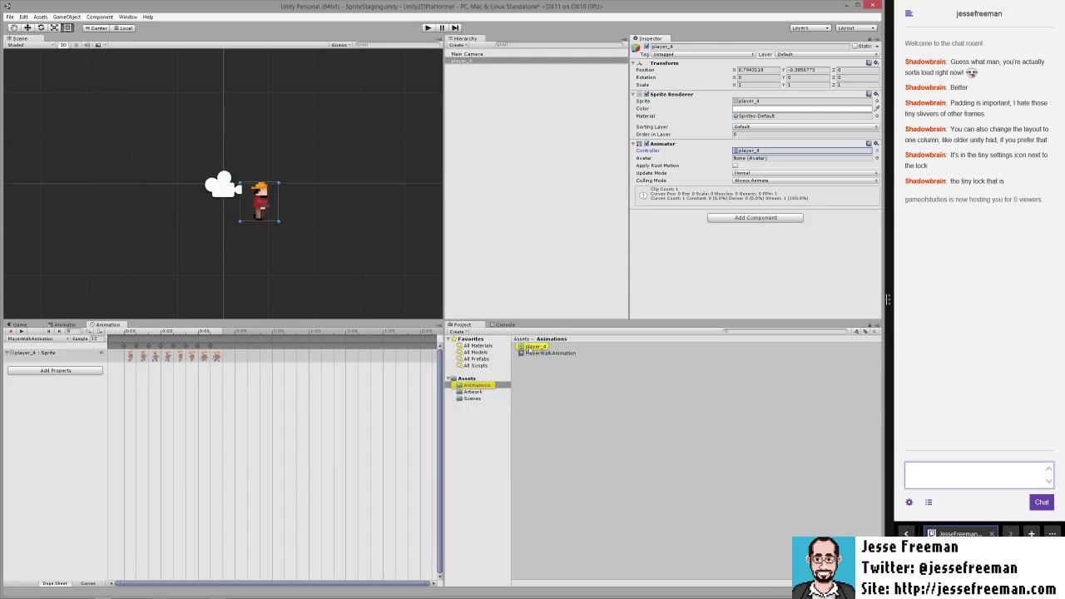
Step: Open the player_4 controller graph and reposition the PlayerWalkAnimation and Entry nodes
double_click(743, 154)
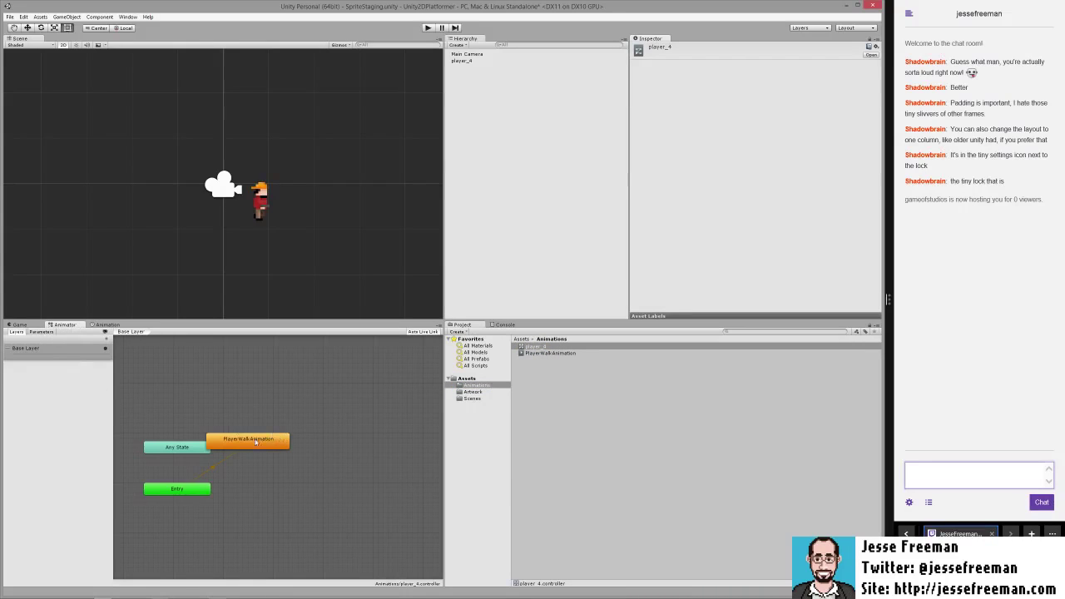
drag(256, 442, 272, 459)
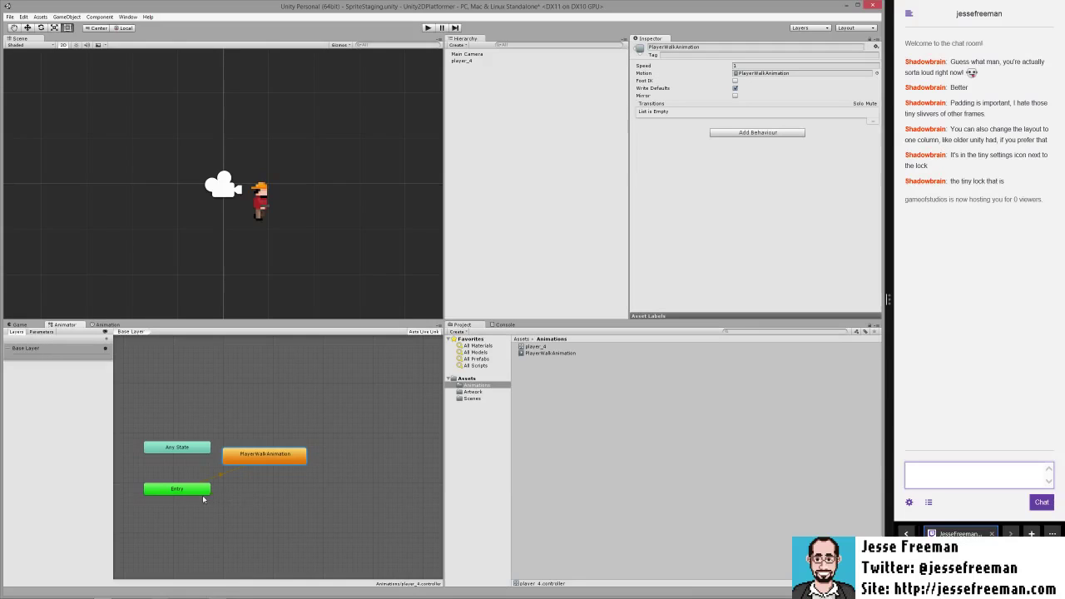
drag(185, 491, 182, 497)
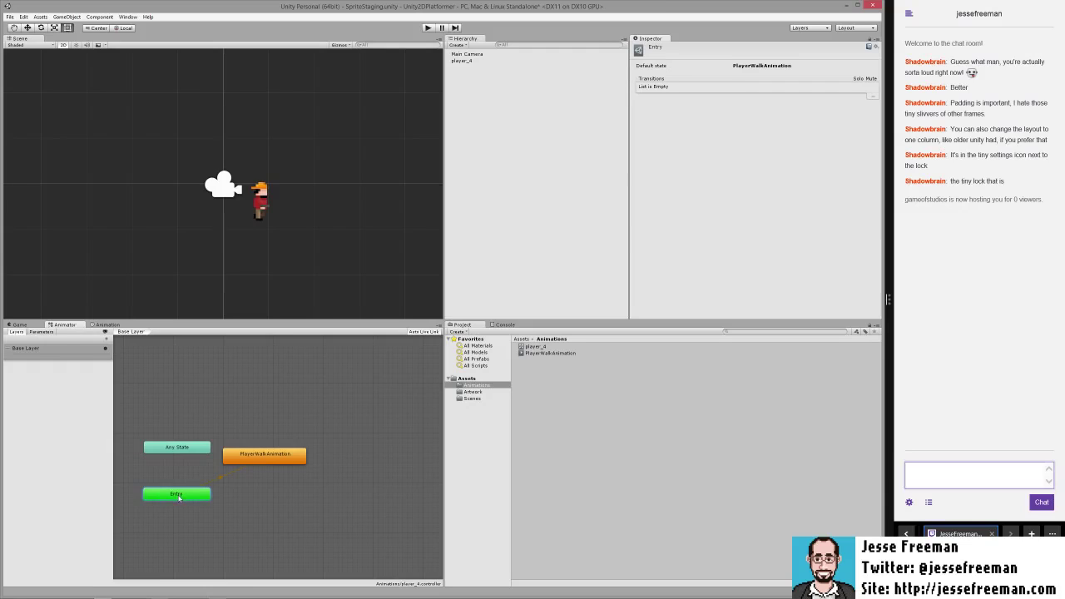
mouse_move(179, 498)
mouse_down()
mouse_move(207, 497)
mouse_move(179, 507)
mouse_up()
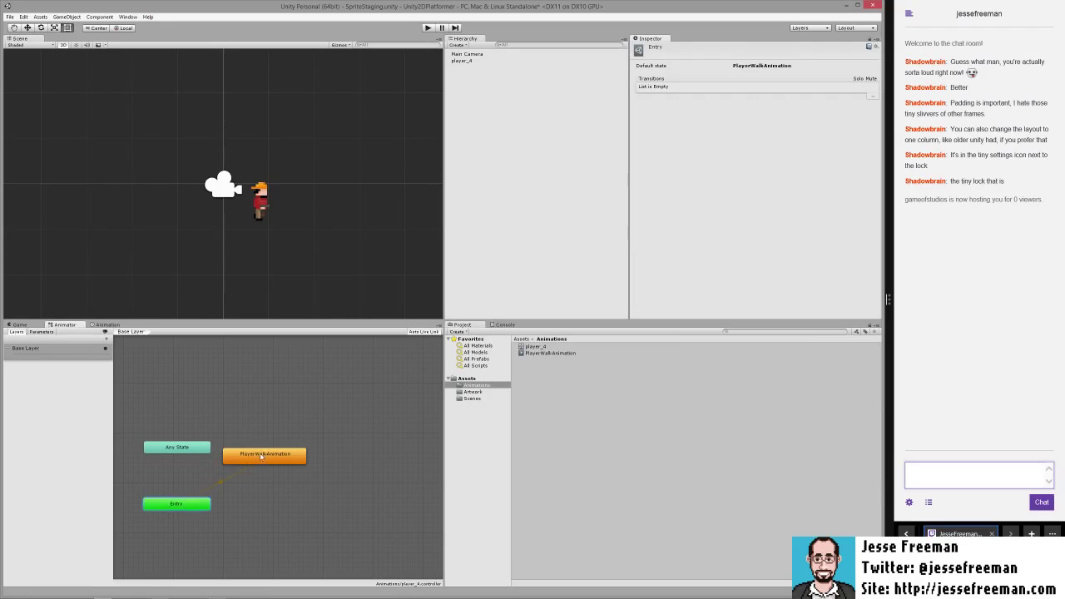
drag(261, 456, 261, 466)
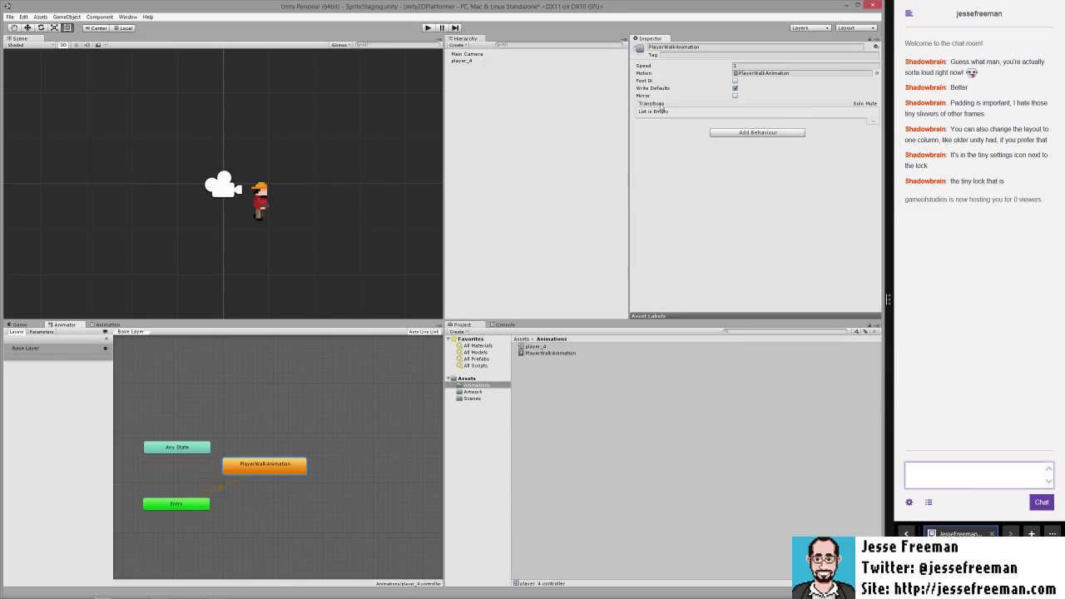
Step: Enable Loop Time on PlayerWalkAnimation and test the walk in play mode
double_click(275, 466)
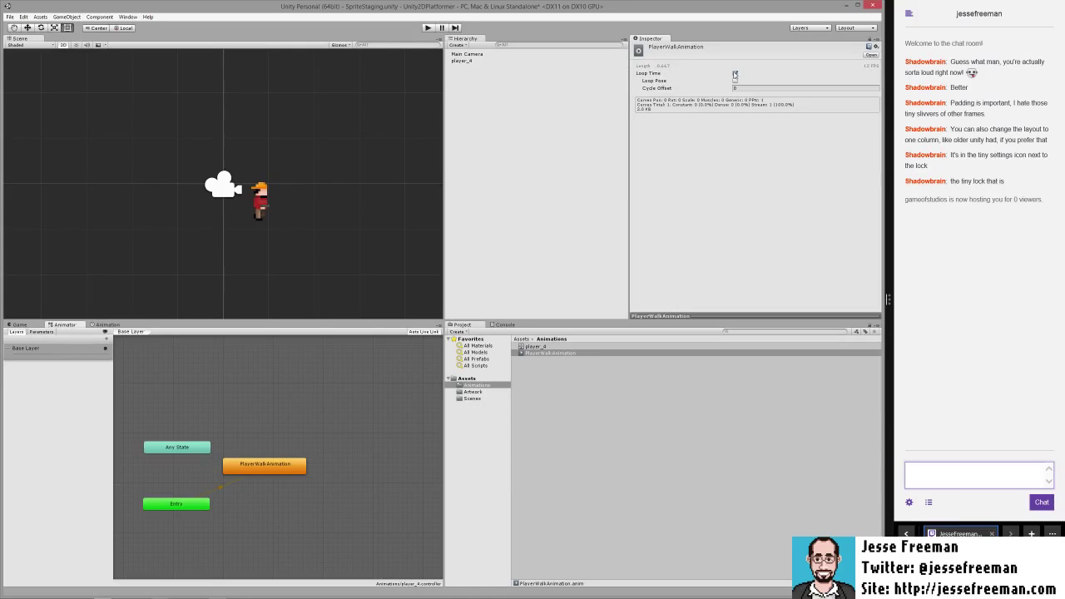
click(735, 73)
click(428, 27)
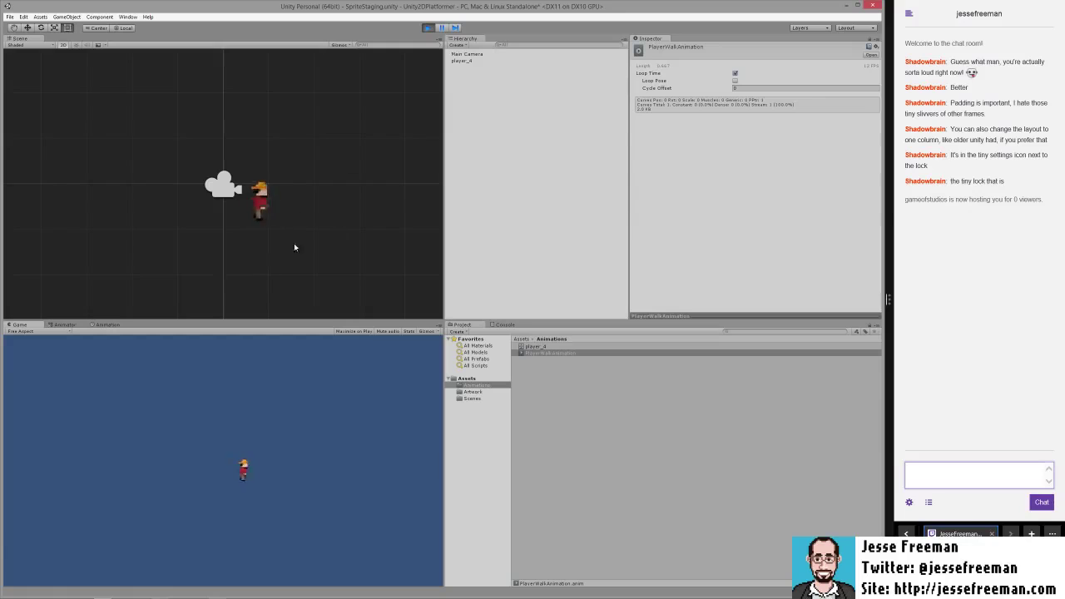
click(62, 325)
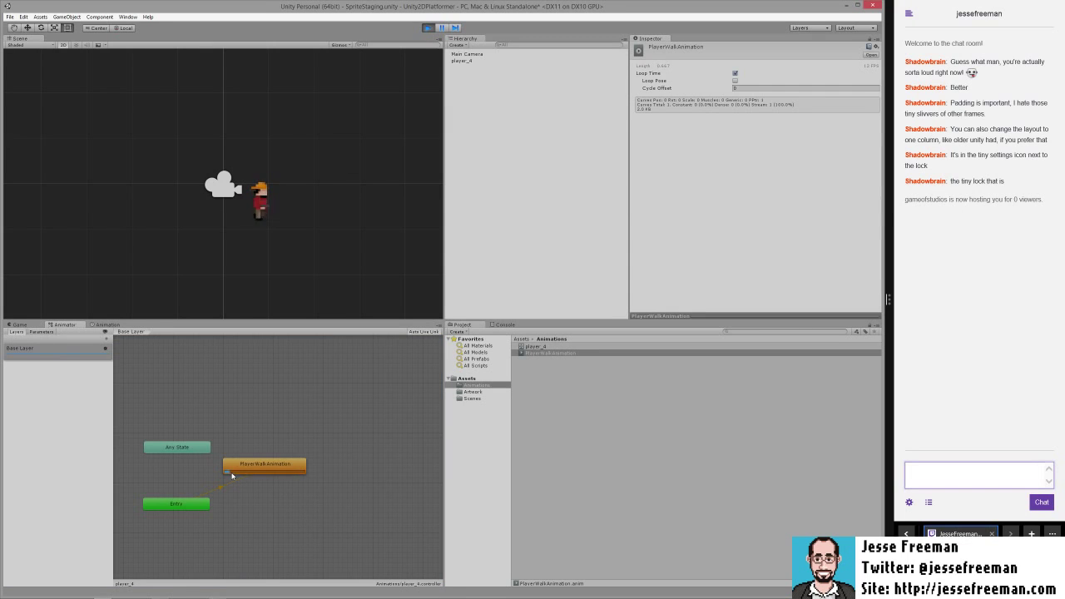
click(107, 324)
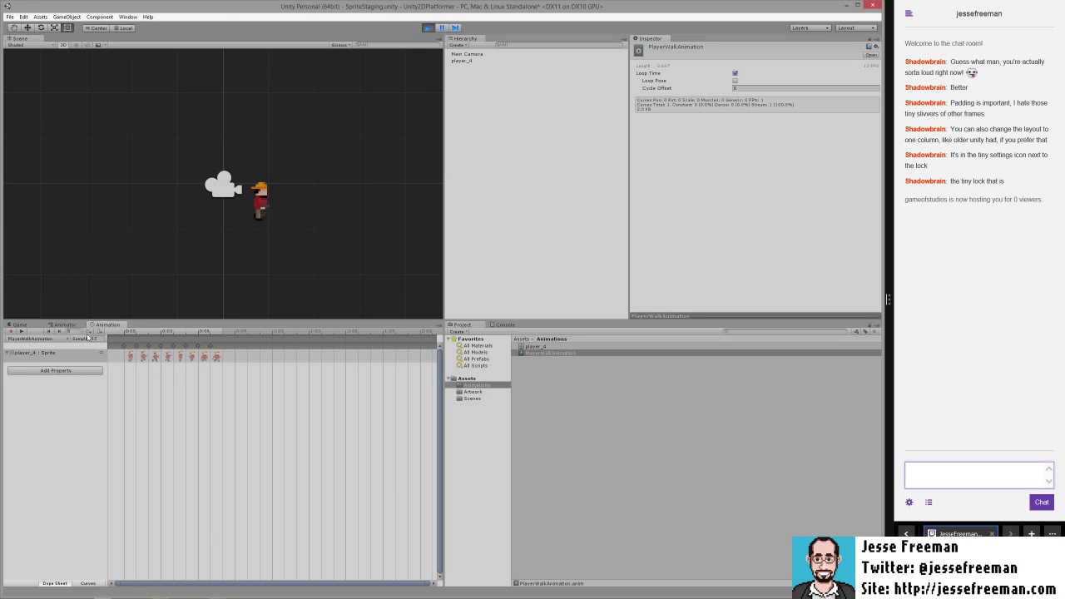
click(67, 325)
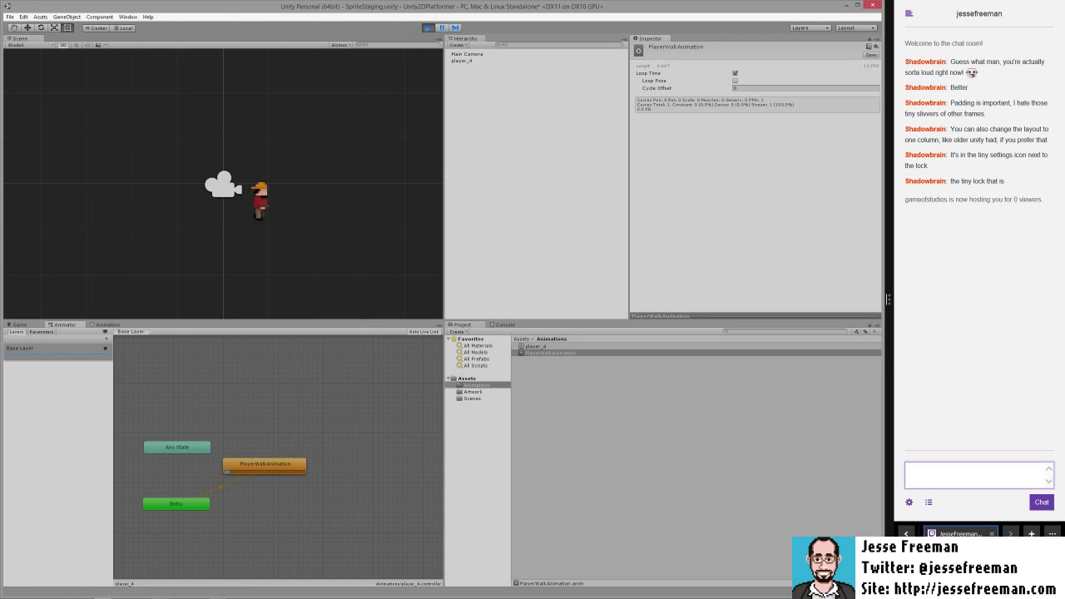
click(428, 28)
Step: Preview the looping walk cycle in the Animation window, then select the player sprite
click(107, 325)
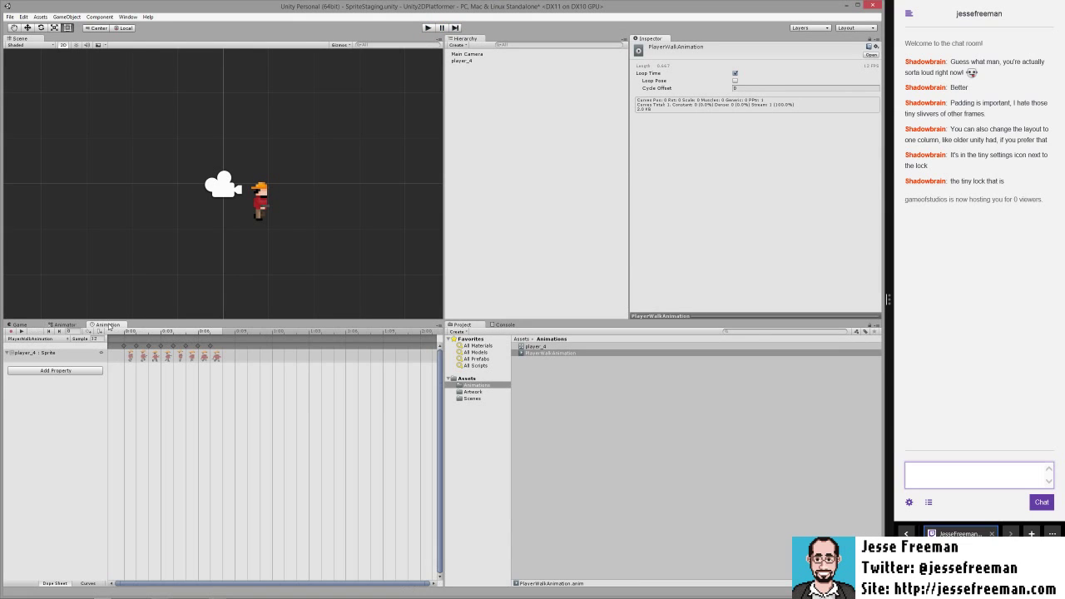
click(21, 331)
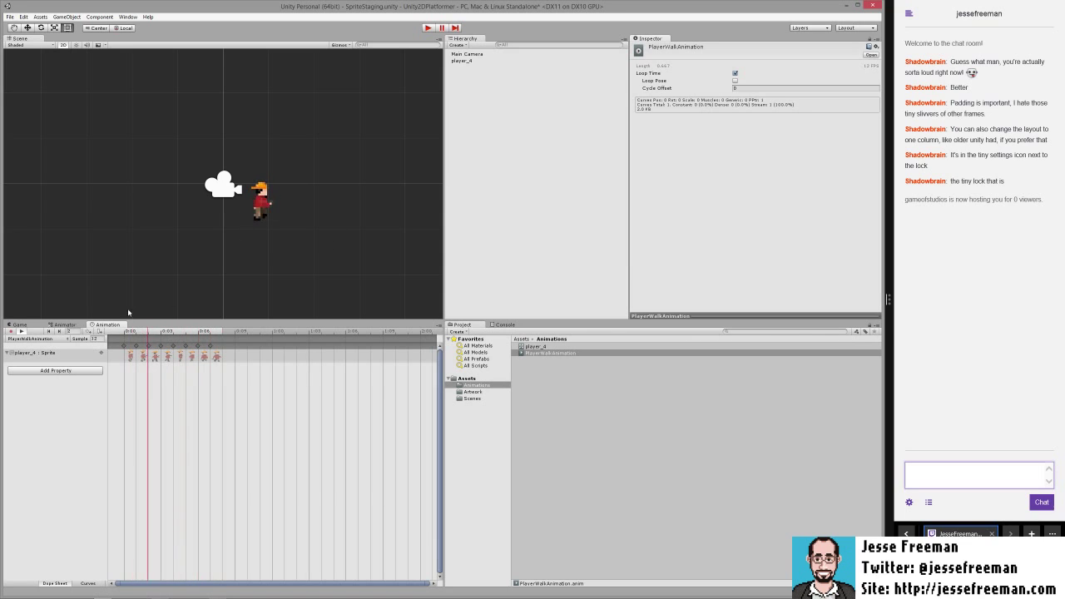
click(24, 325)
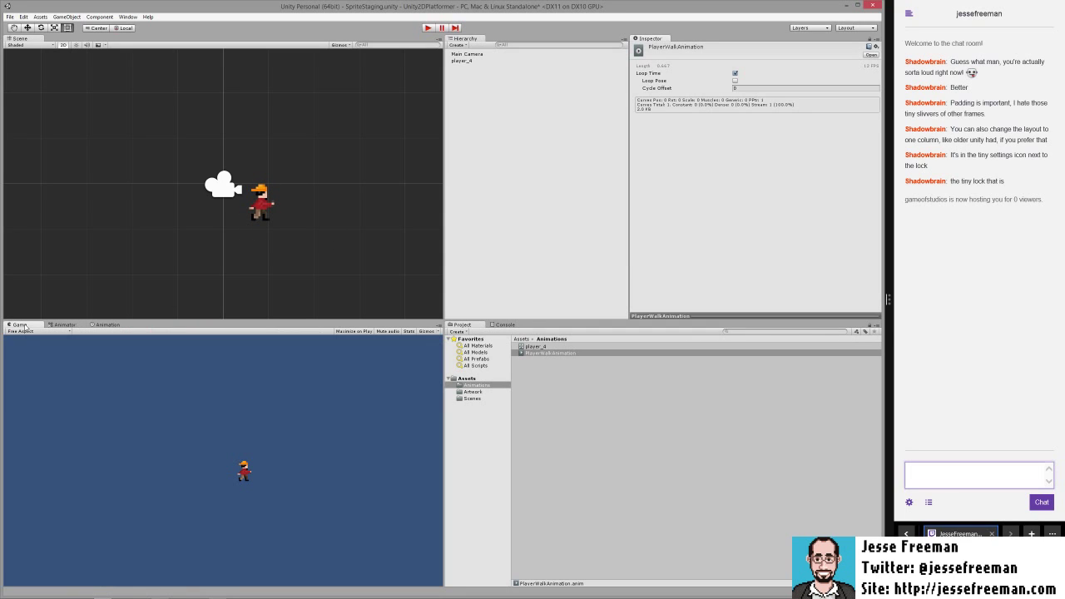
click(108, 325)
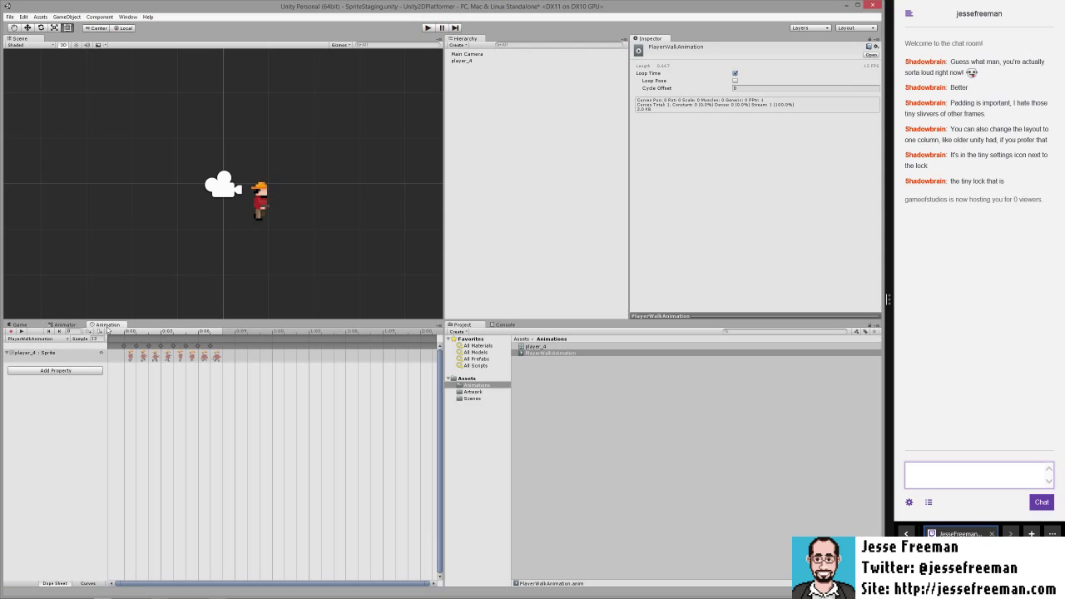
click(22, 333)
click(64, 324)
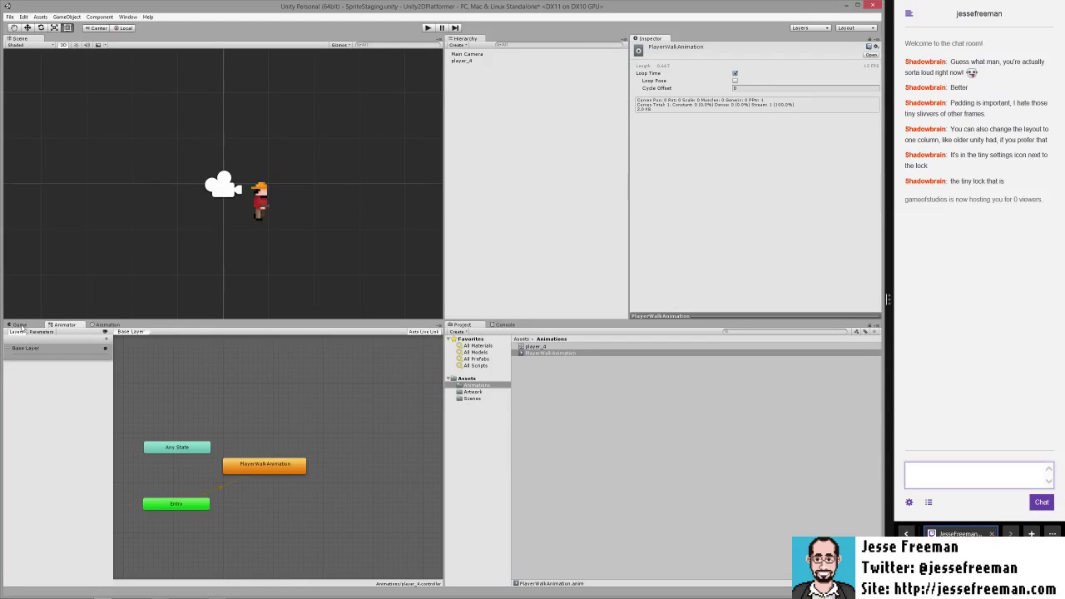
click(106, 325)
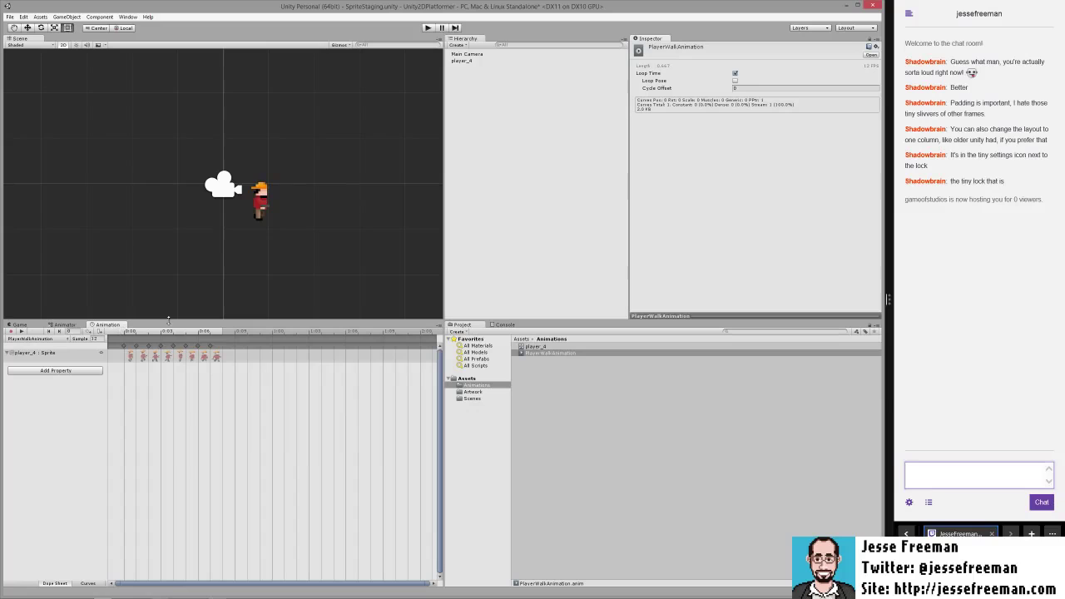
click(257, 197)
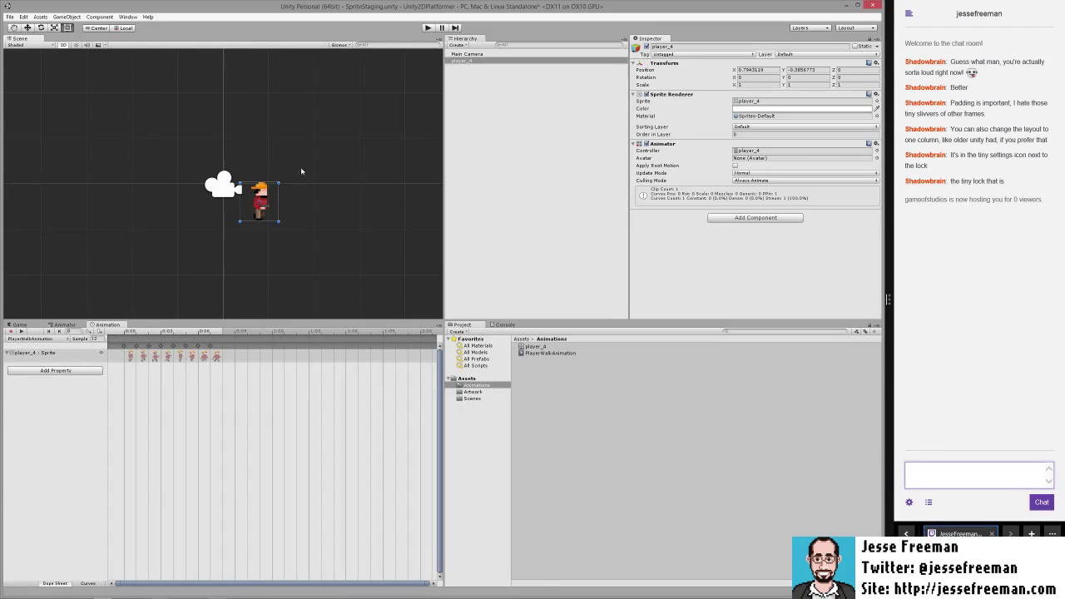
Step: Rename the player_4 object in the Hierarchy to 'Player'
click(462, 62)
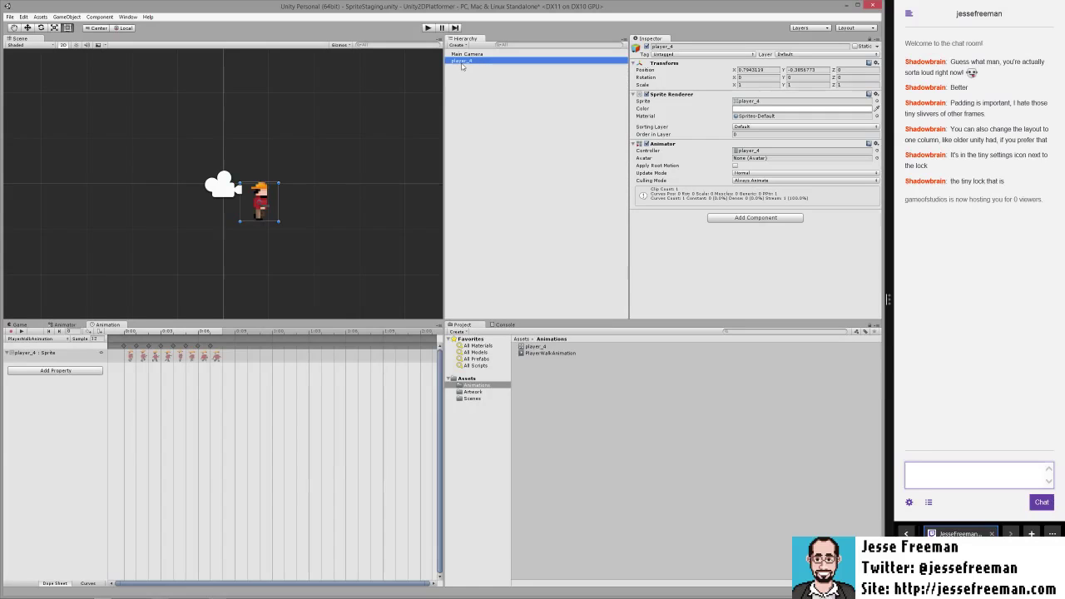
key(F2)
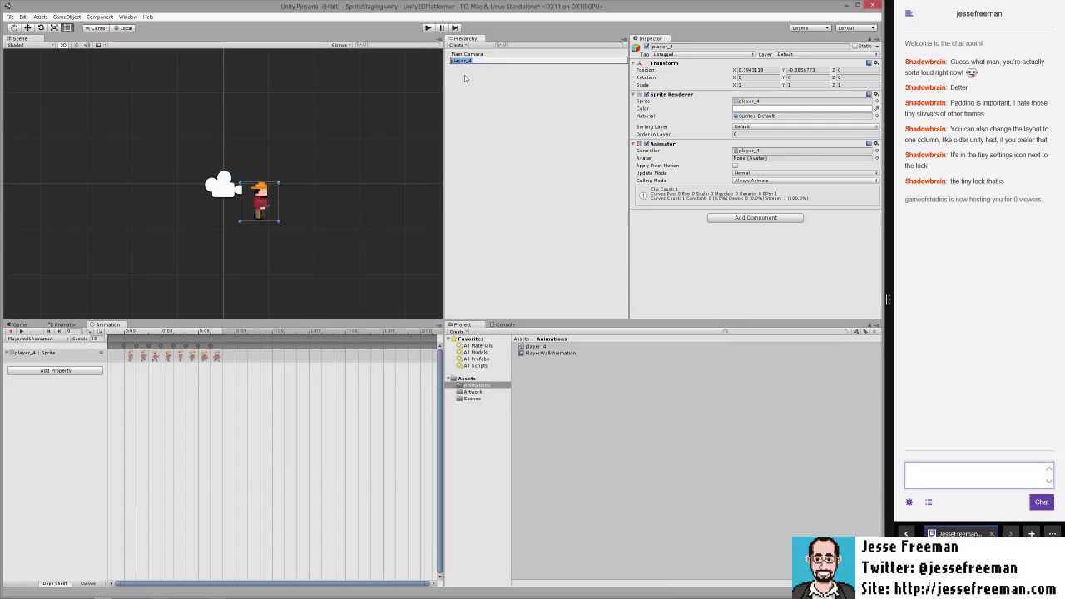
text(Play)
key(Return)
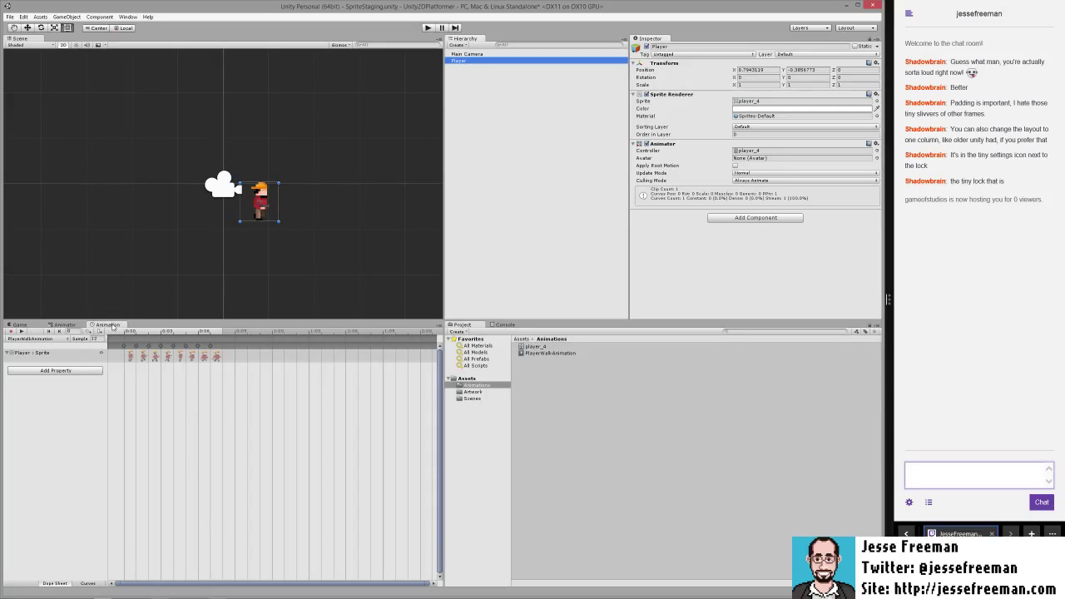
click(28, 340)
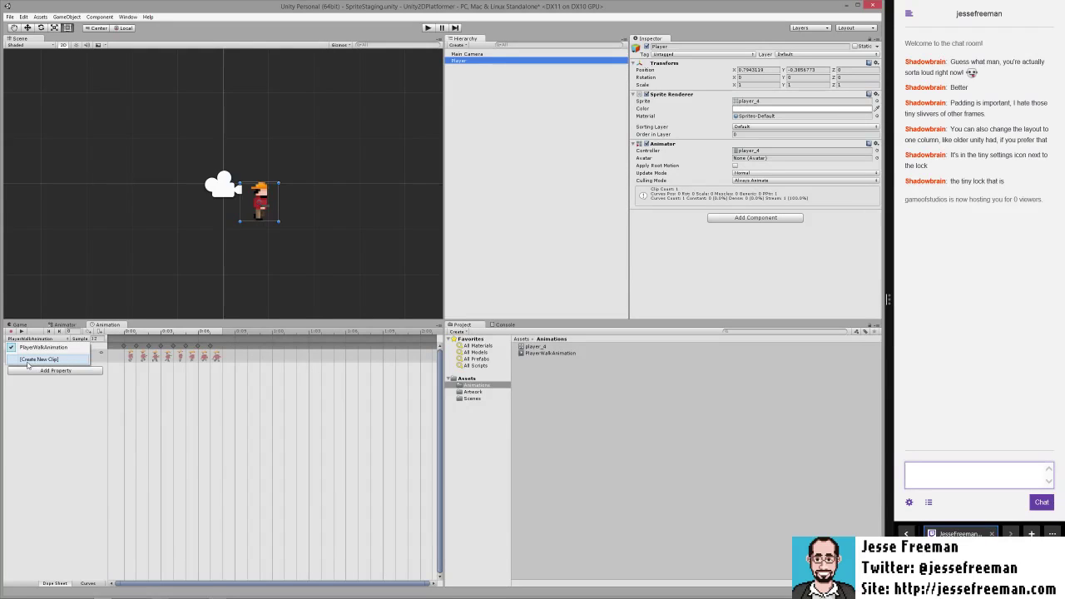
Step: Create a new clip from the clip dropdown and save it as PlayerIdleAnimation in Animations
click(33, 360)
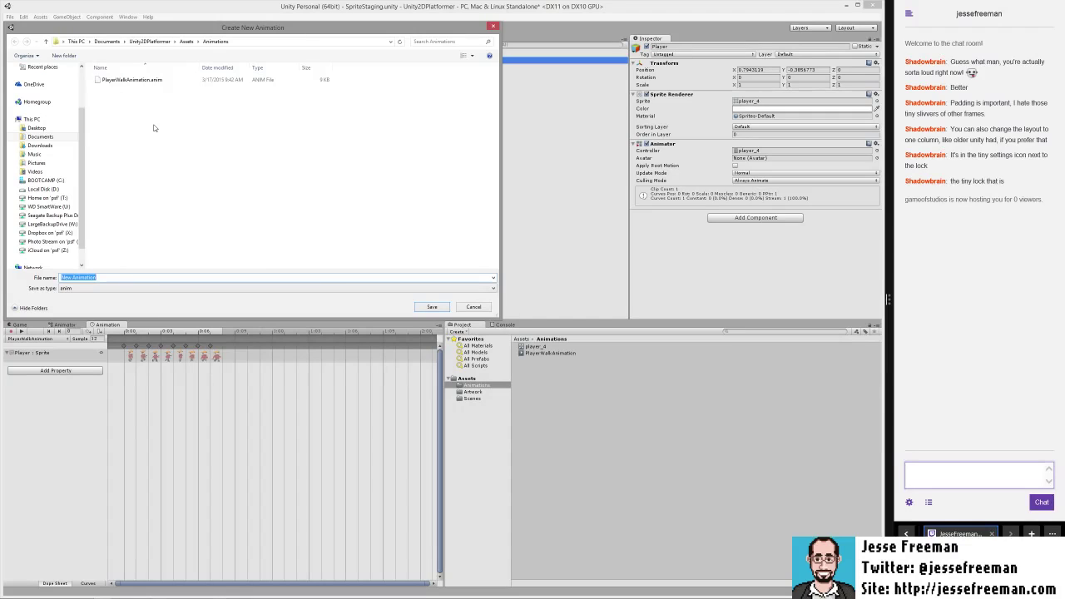
click(73, 279)
key(BackSpace)
key(BackSpace)
key(BackSpace)
key(BackSpace)
text(PlayerIdle)
click(416, 306)
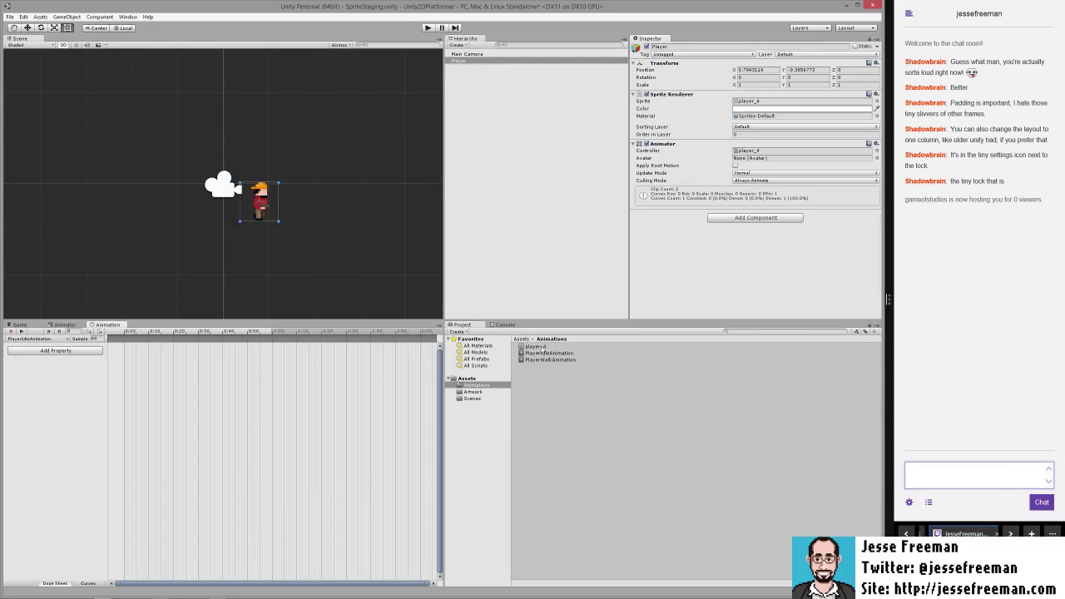
Step: Rename the player_4 controller asset to PlayerAnimationController
click(534, 346)
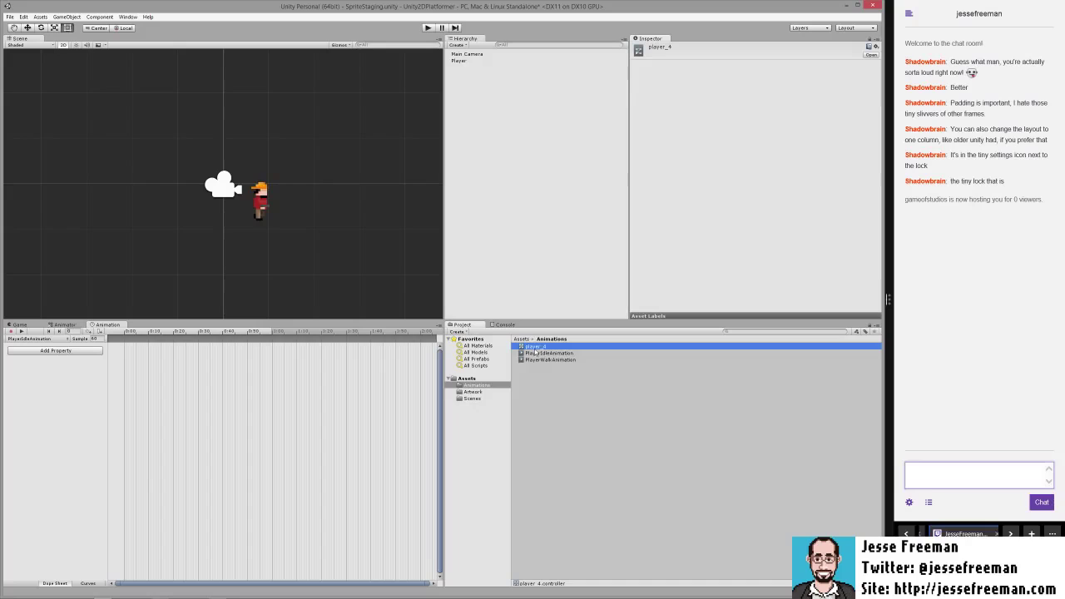
click(537, 347)
key(BackSpace)
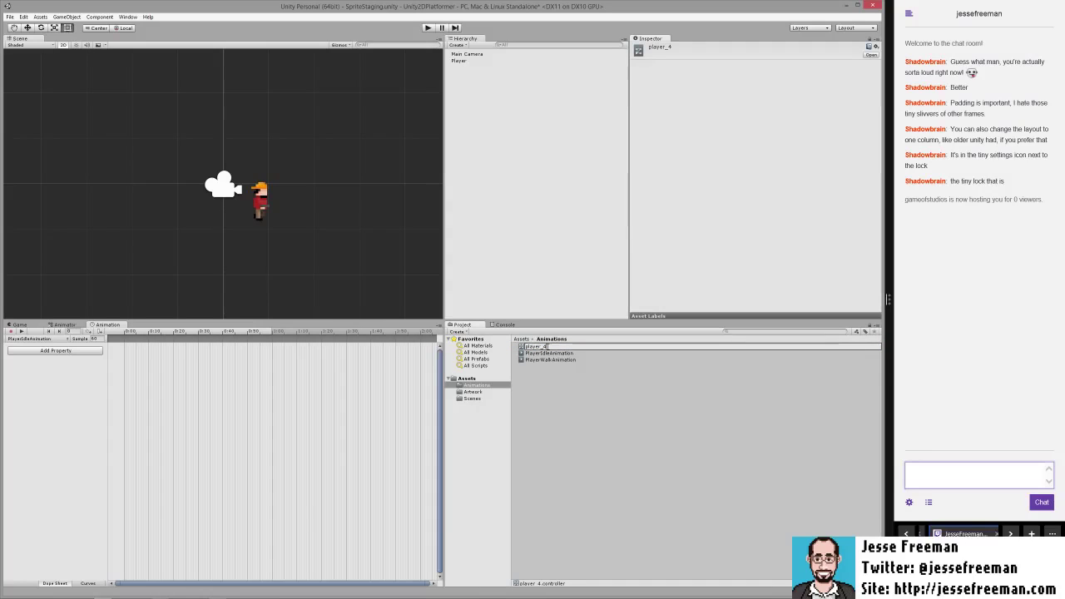
text(PlayerAnimationController)
key(Return)
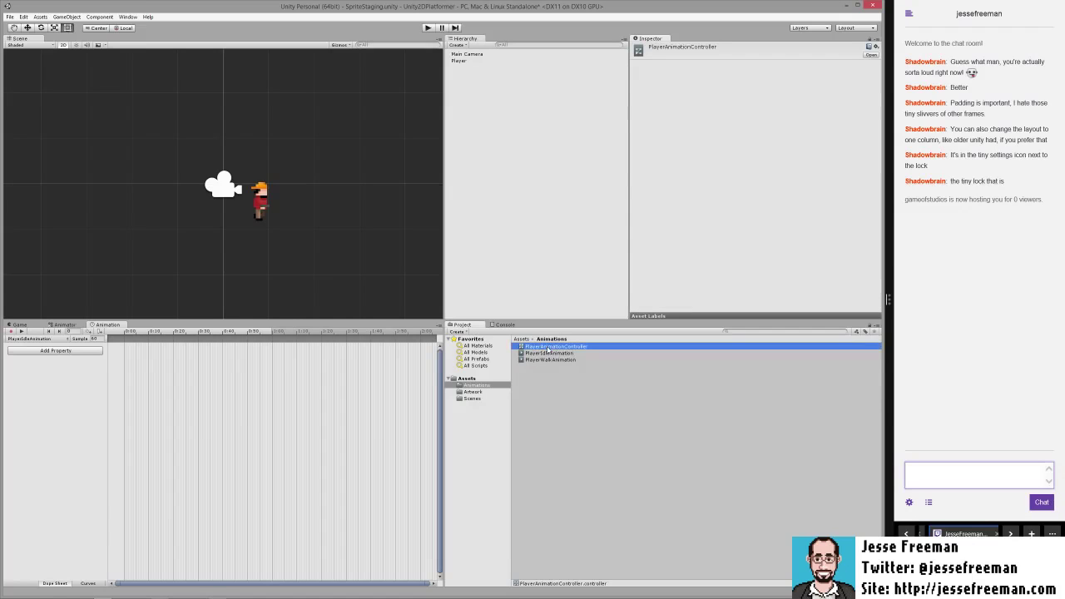
click(551, 373)
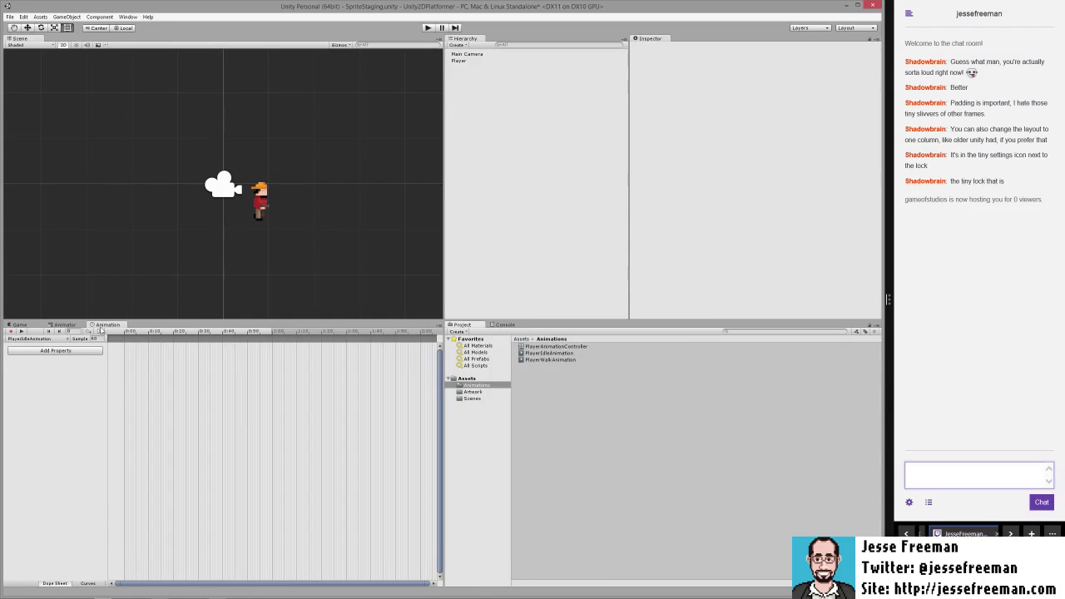
Step: Check the PlayerIdleAnimation and PlayerWalkAnimation states in the Animator, then reselect Player
click(66, 325)
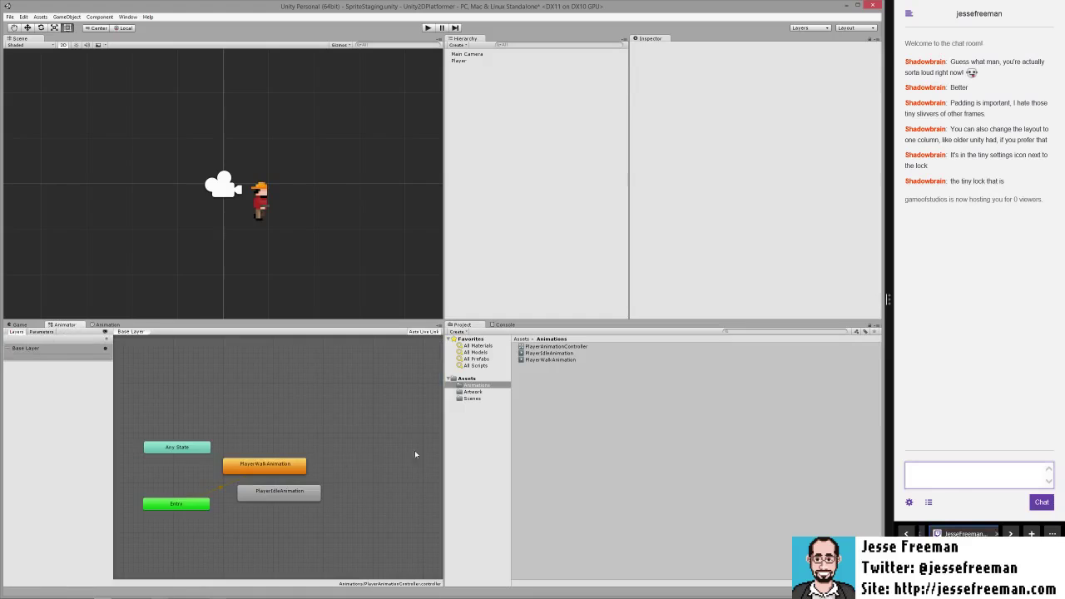
click(273, 492)
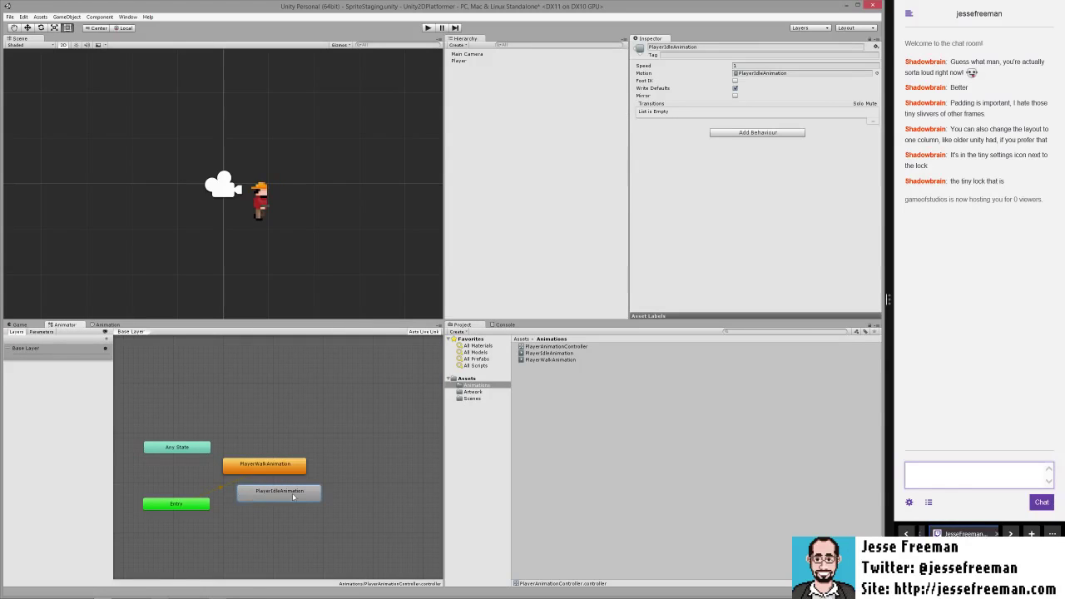
click(273, 471)
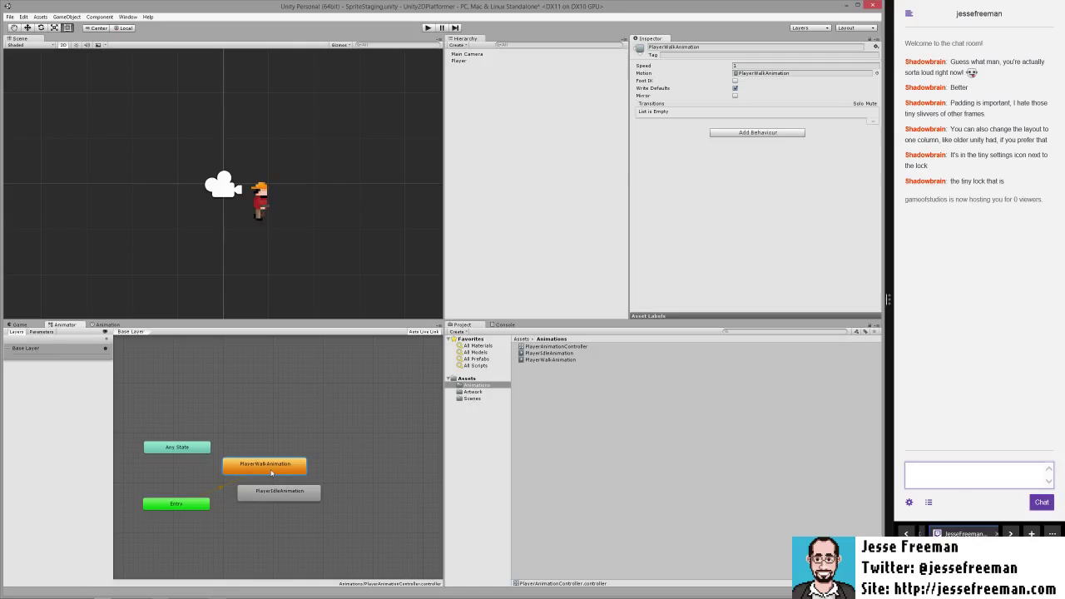
click(108, 325)
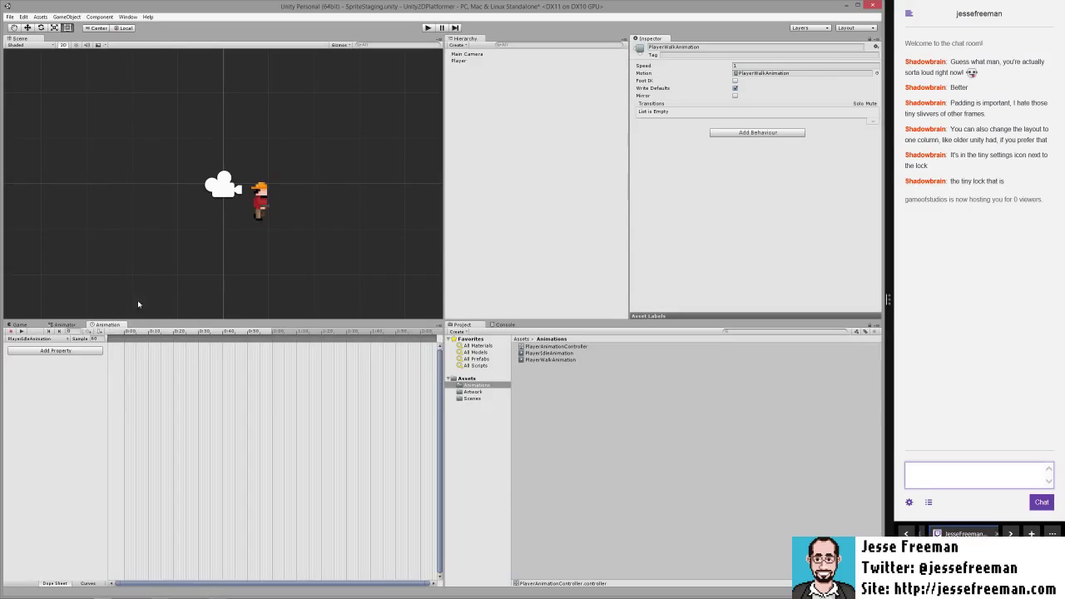
click(258, 203)
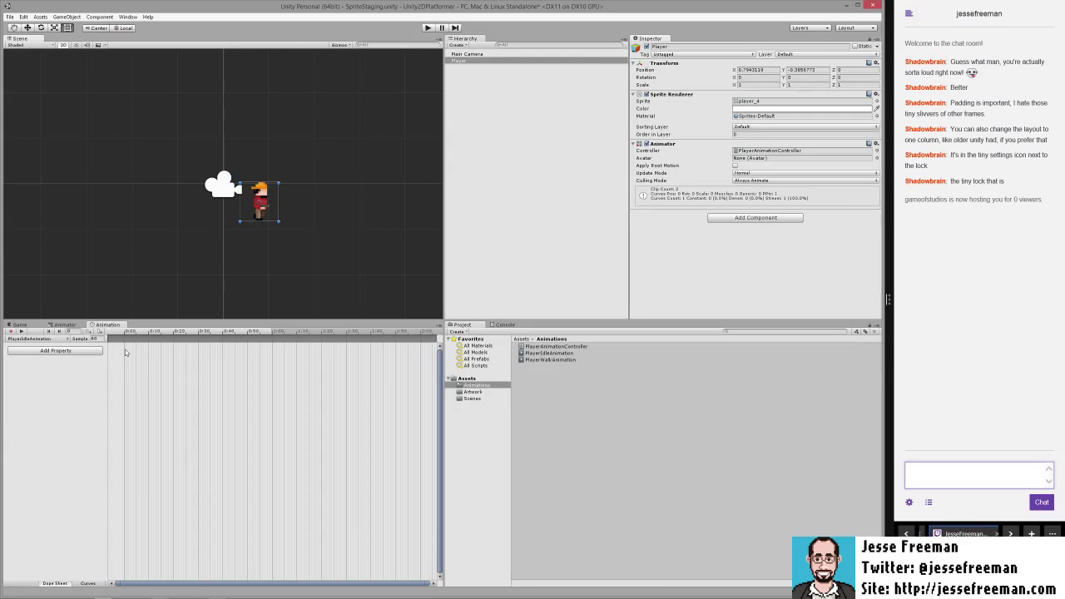
Step: Switch the Animation window to PlayerIdleAnimation and set its Samples to 12
click(20, 340)
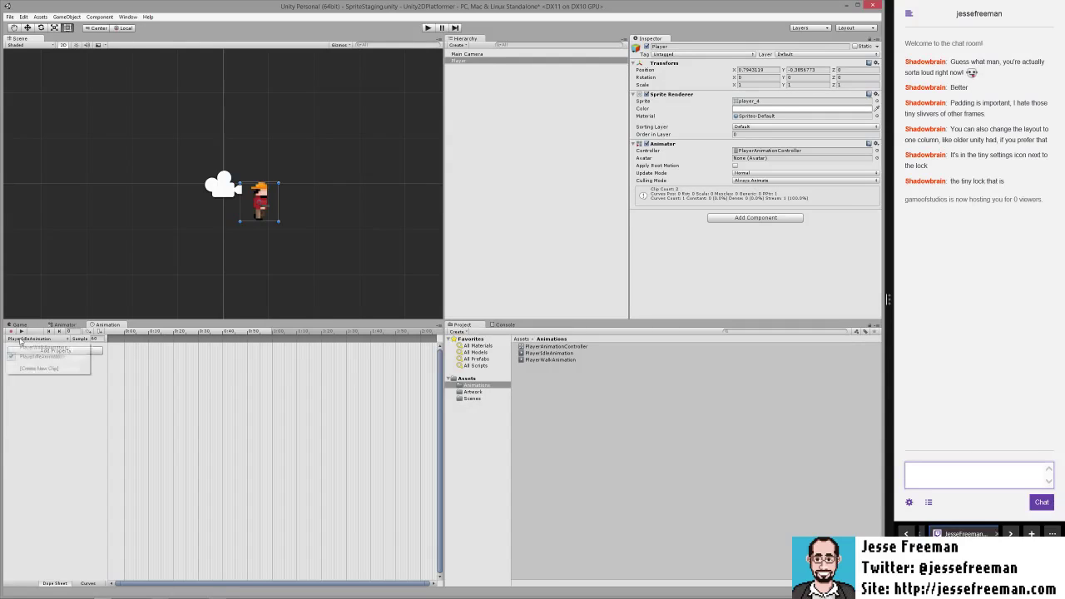
click(35, 348)
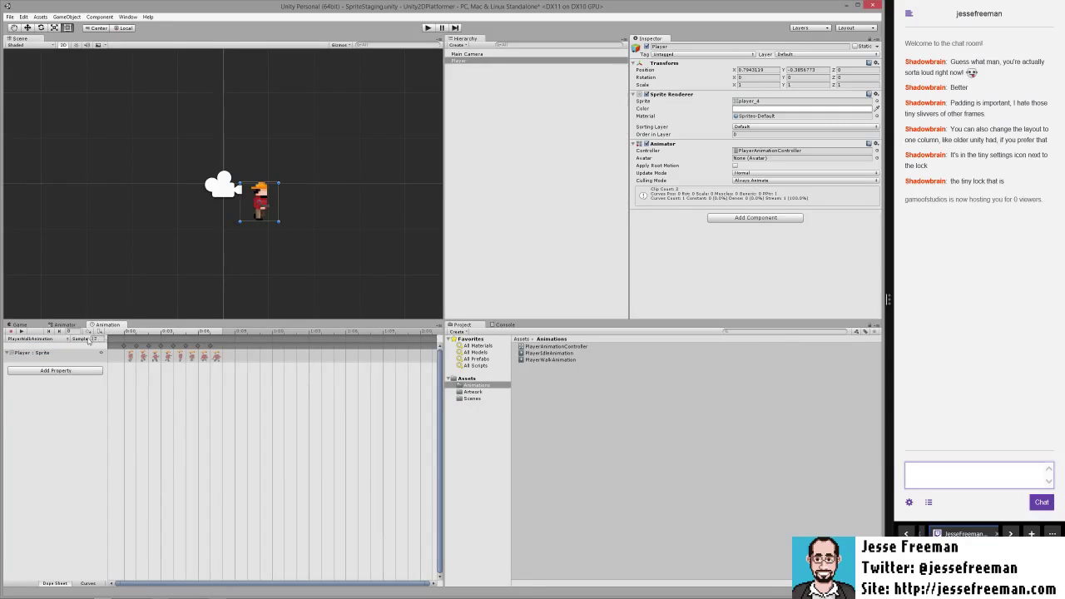
click(27, 339)
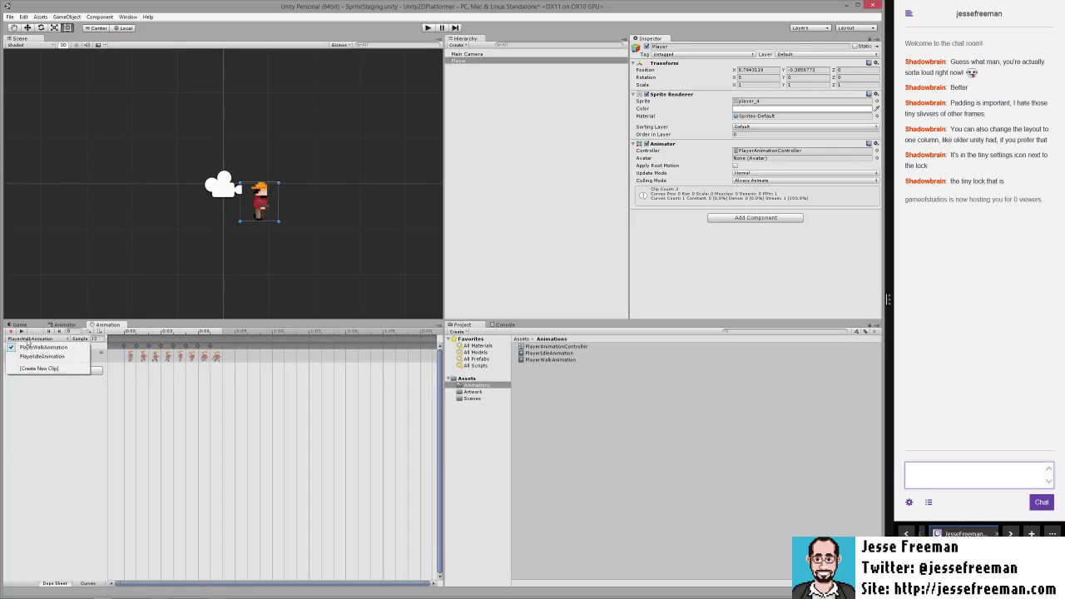
click(35, 357)
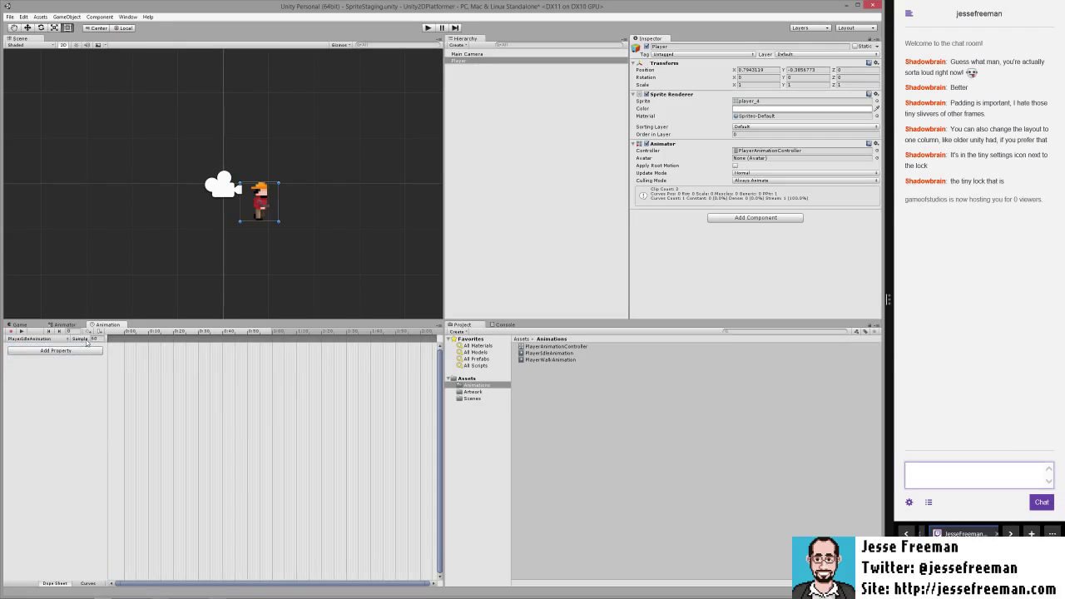
click(99, 340)
text(12)
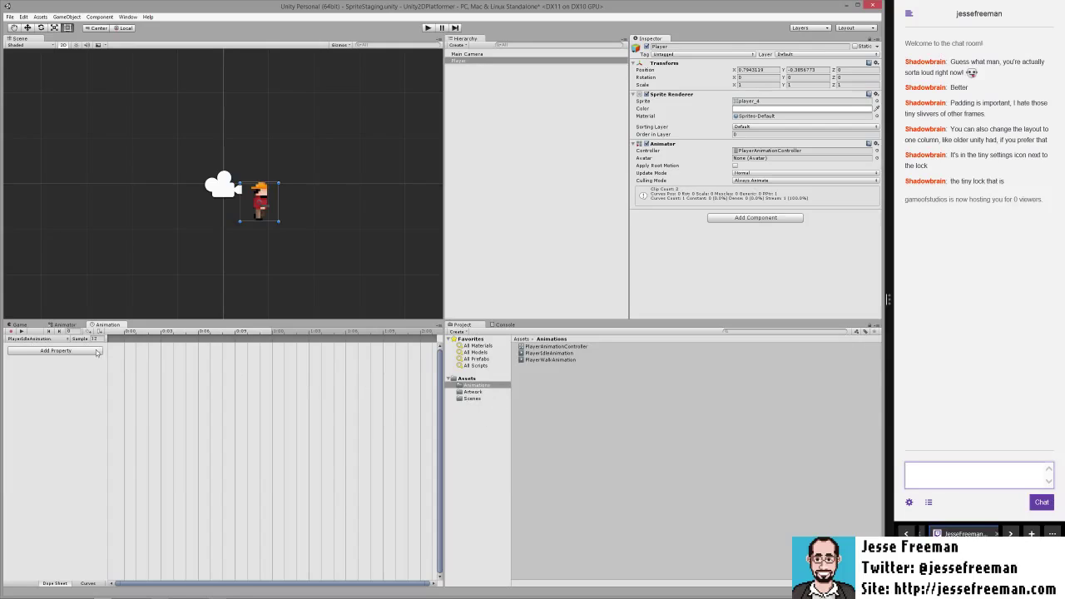
Step: Add the player_0 sprite from Assets/Artwork as PlayerIdleAnimation's only keyframe
click(461, 394)
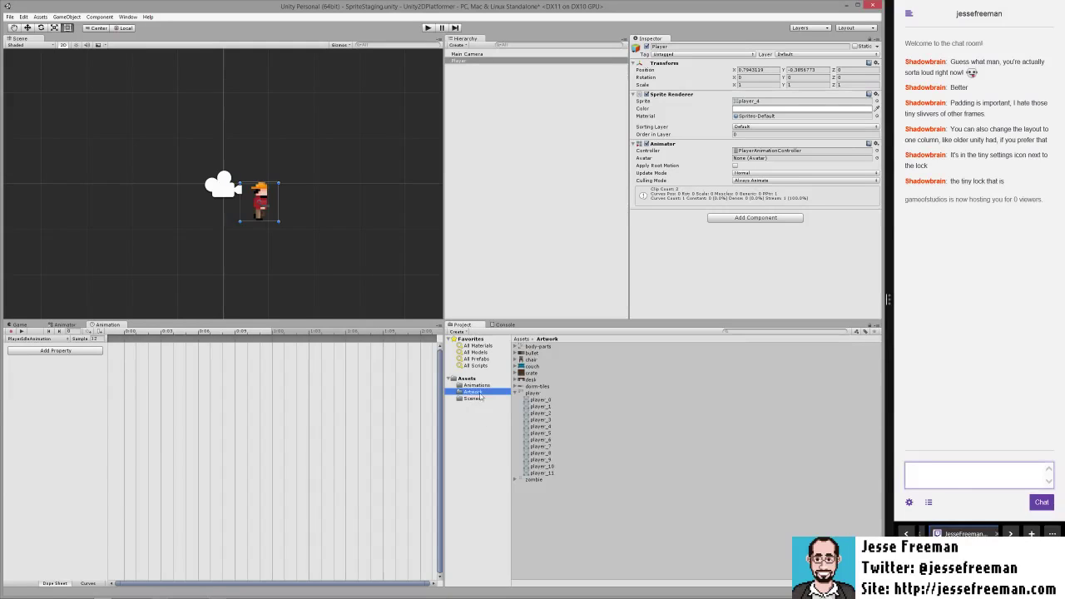
click(529, 401)
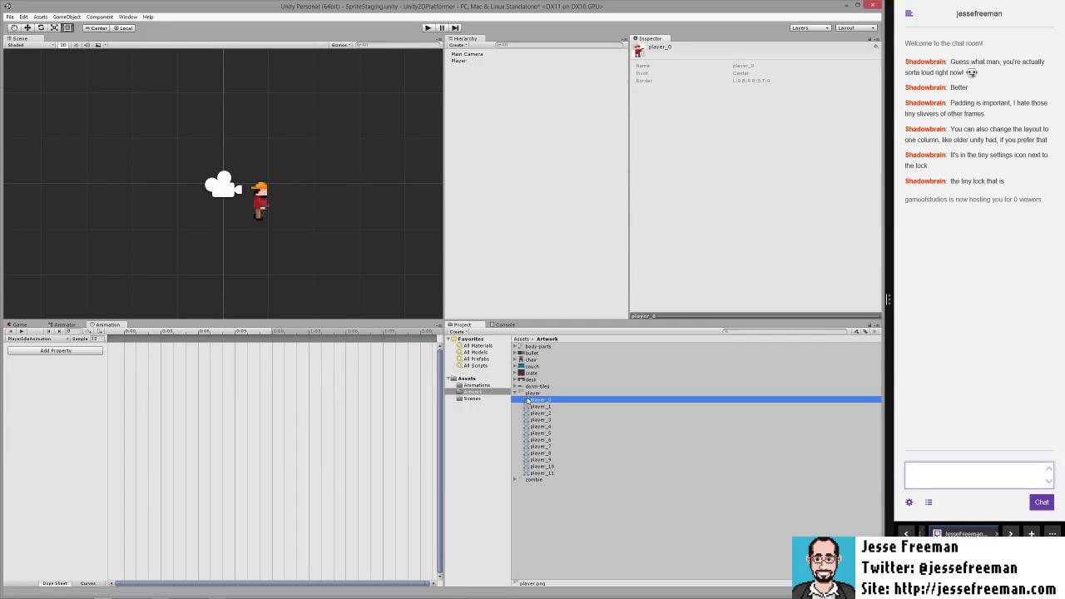
drag(526, 400, 125, 351)
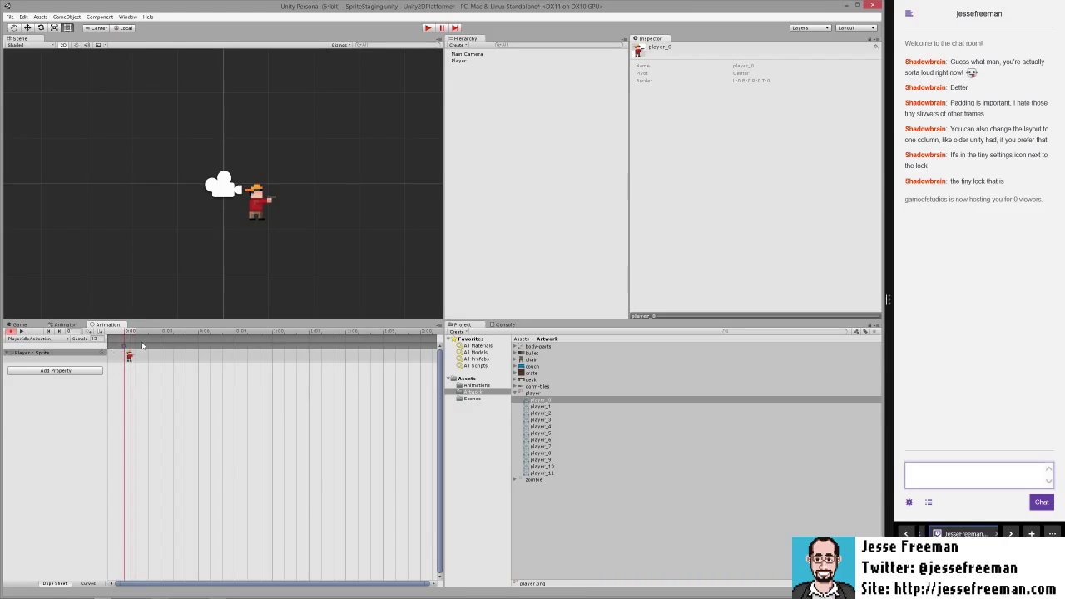
Step: Return to the Animator graph and inspect the PlayerIdleAnimation and PlayerWalkAnimation states
click(67, 325)
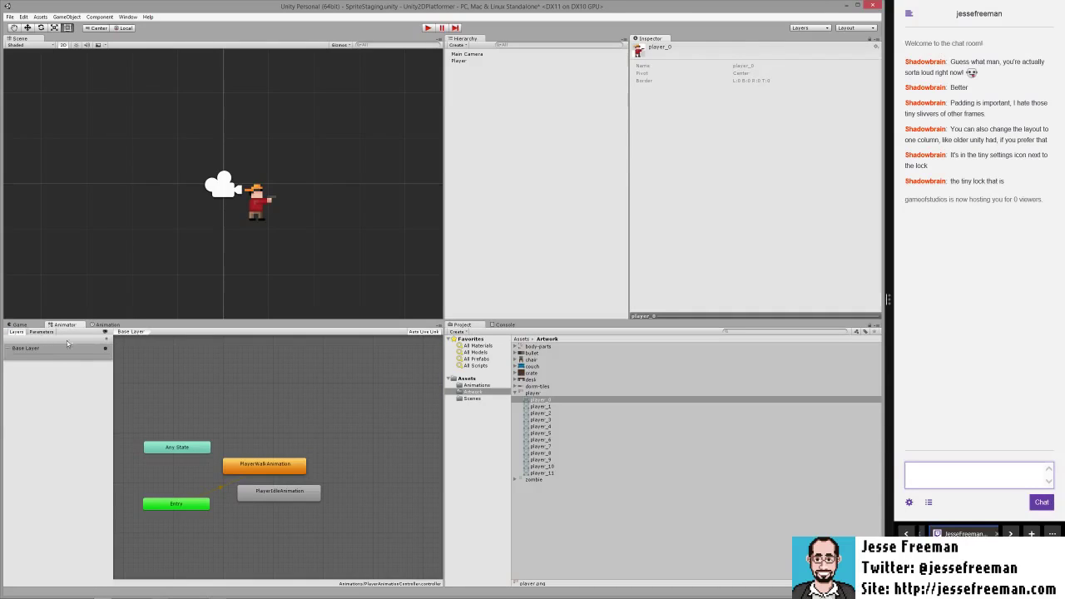
click(268, 494)
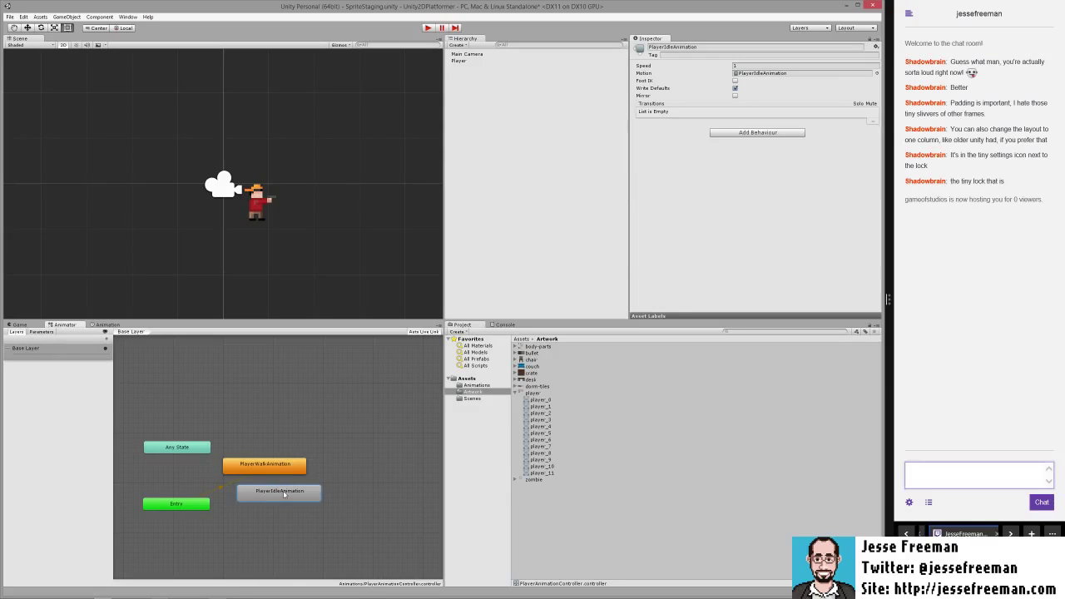
click(280, 465)
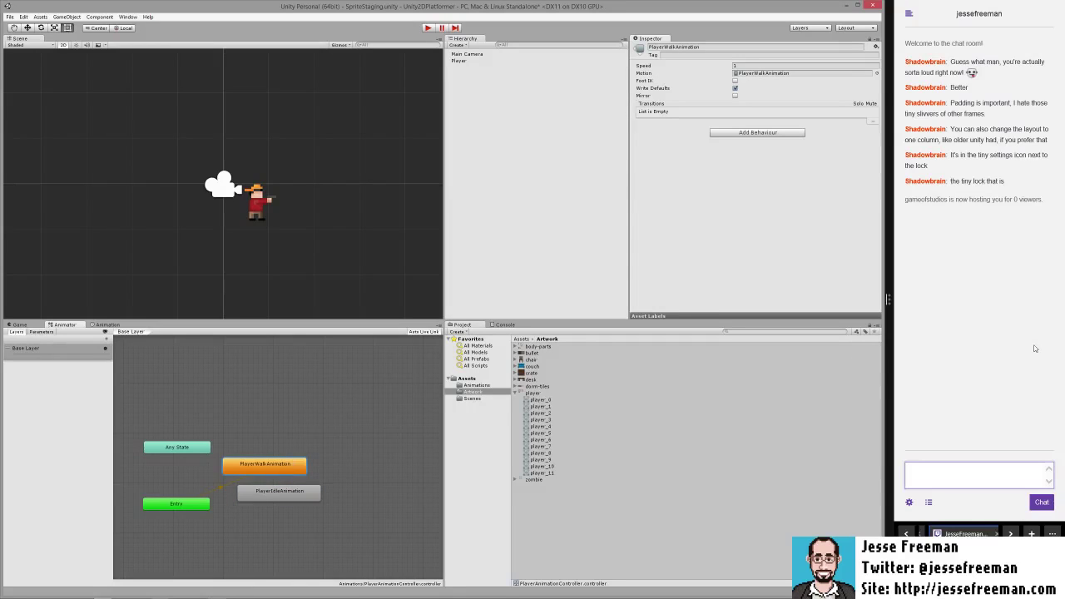